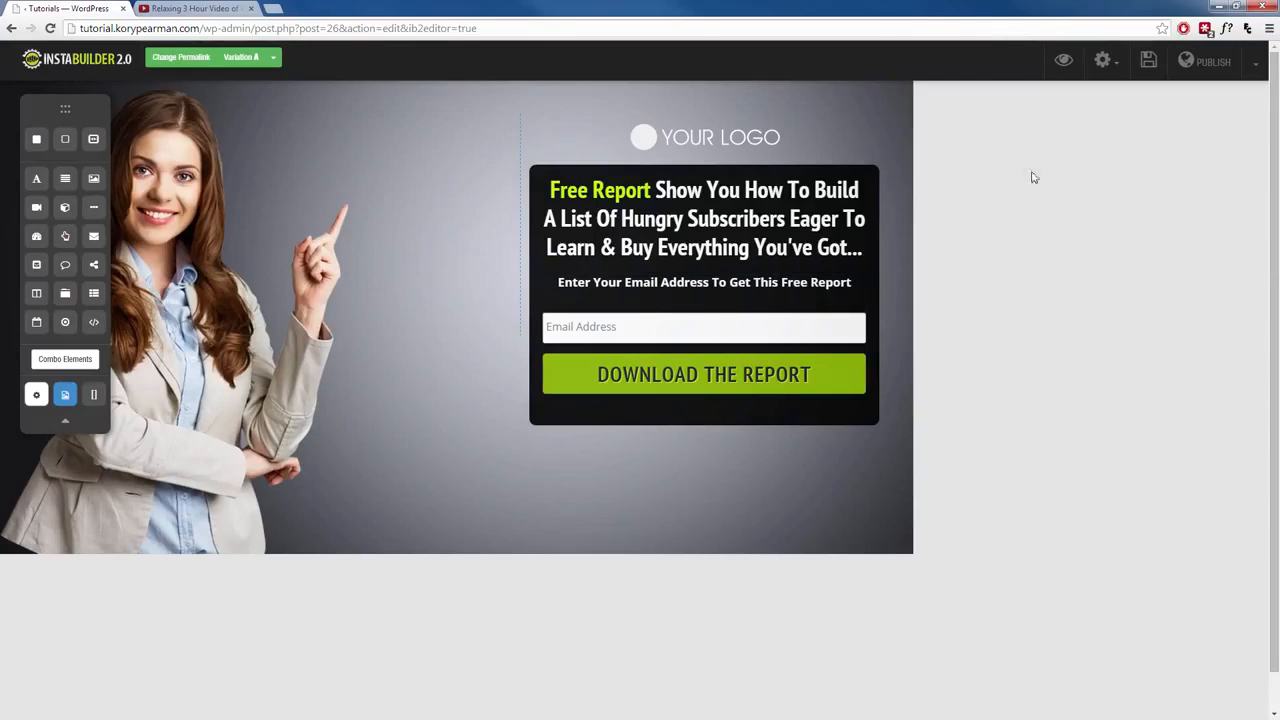
# Try the gold color #d4ac3e as the page's background color, and restore the default color
pyautogui.click(1104, 69)
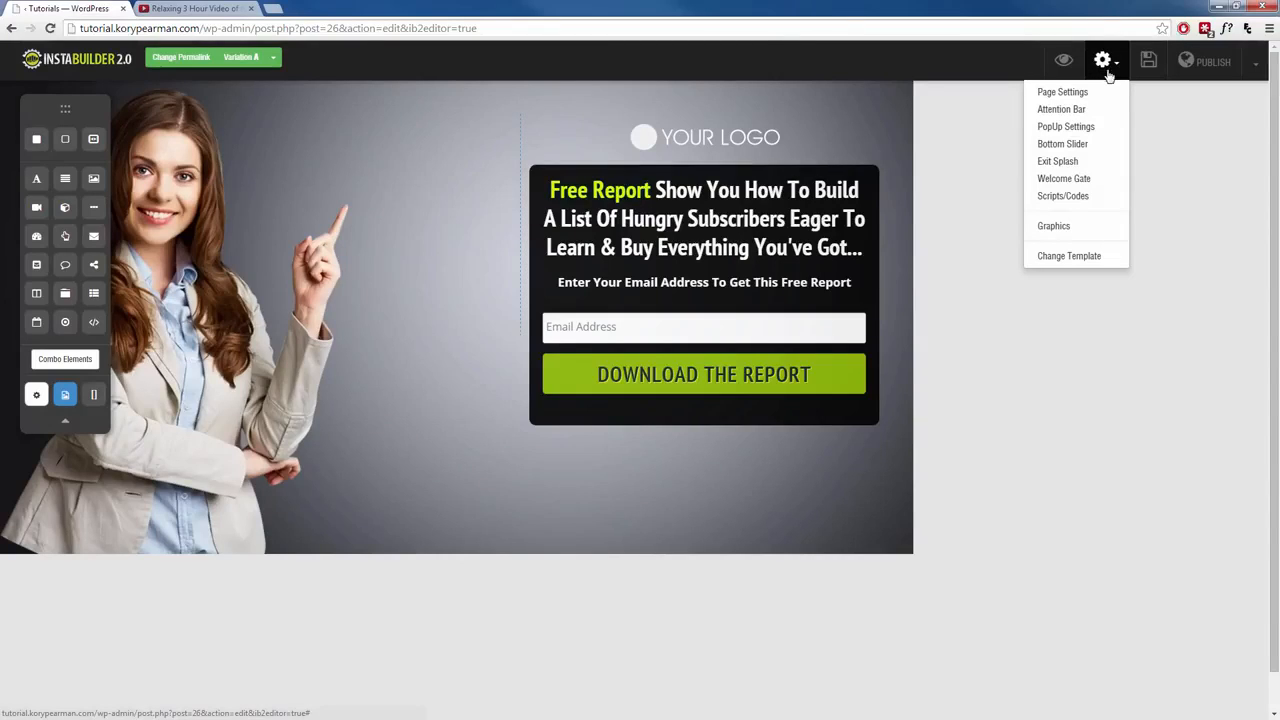
pyautogui.click(1069, 97)
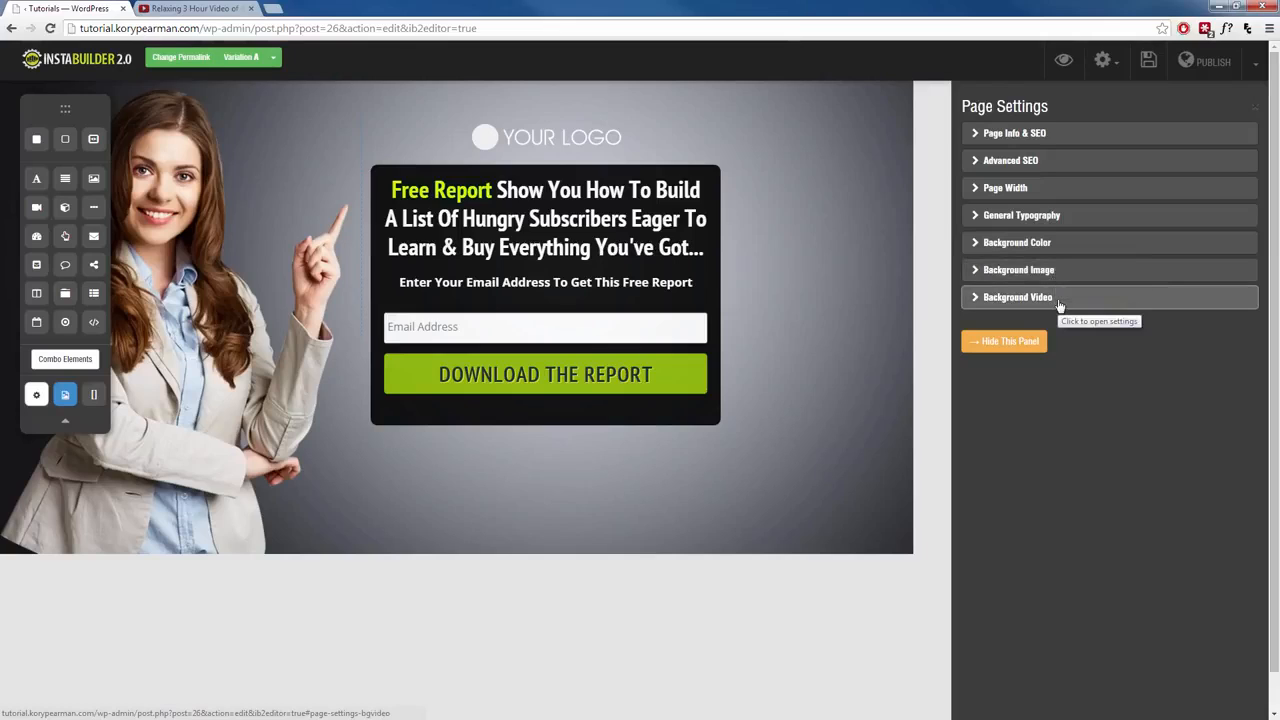
pyautogui.click(1056, 246)
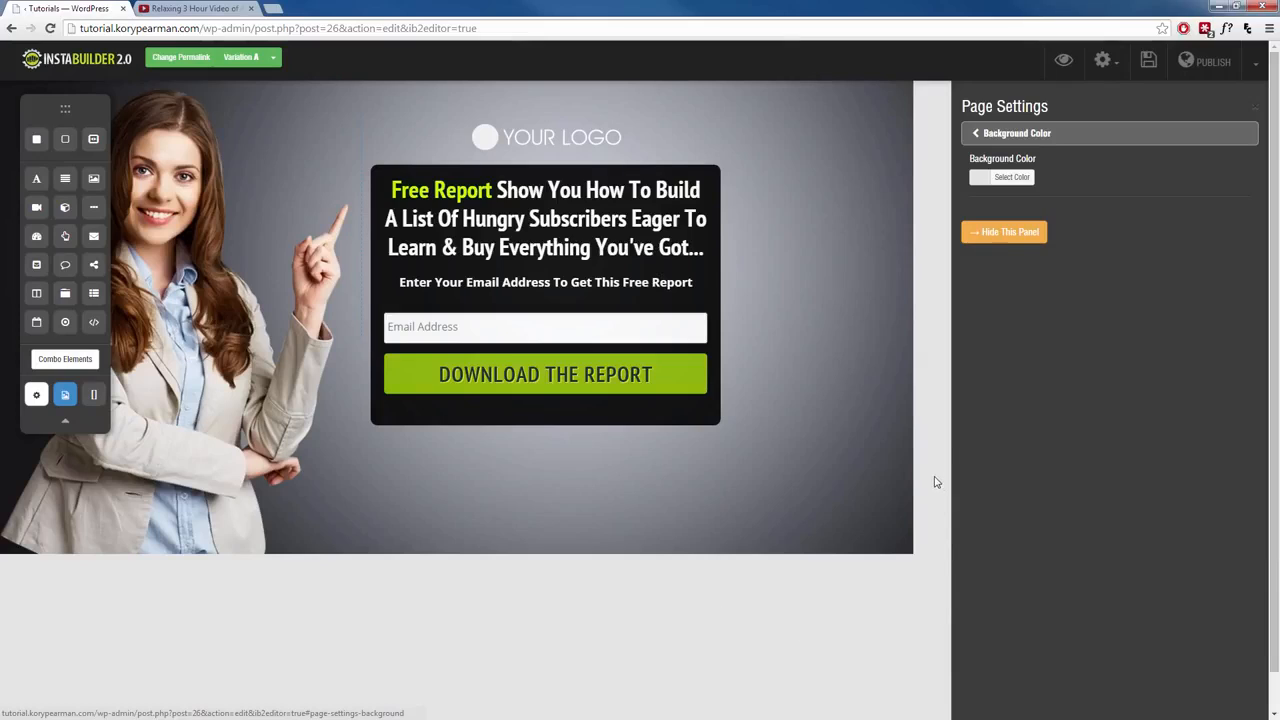
pyautogui.click(982, 180)
pyautogui.moveTo(1043, 230)
pyautogui.mouseDown()
pyautogui.moveTo(1060, 231)
pyautogui.moveTo(1067, 251)
pyautogui.moveTo(1024, 254)
pyautogui.moveTo(1088, 217)
pyautogui.mouseUp()
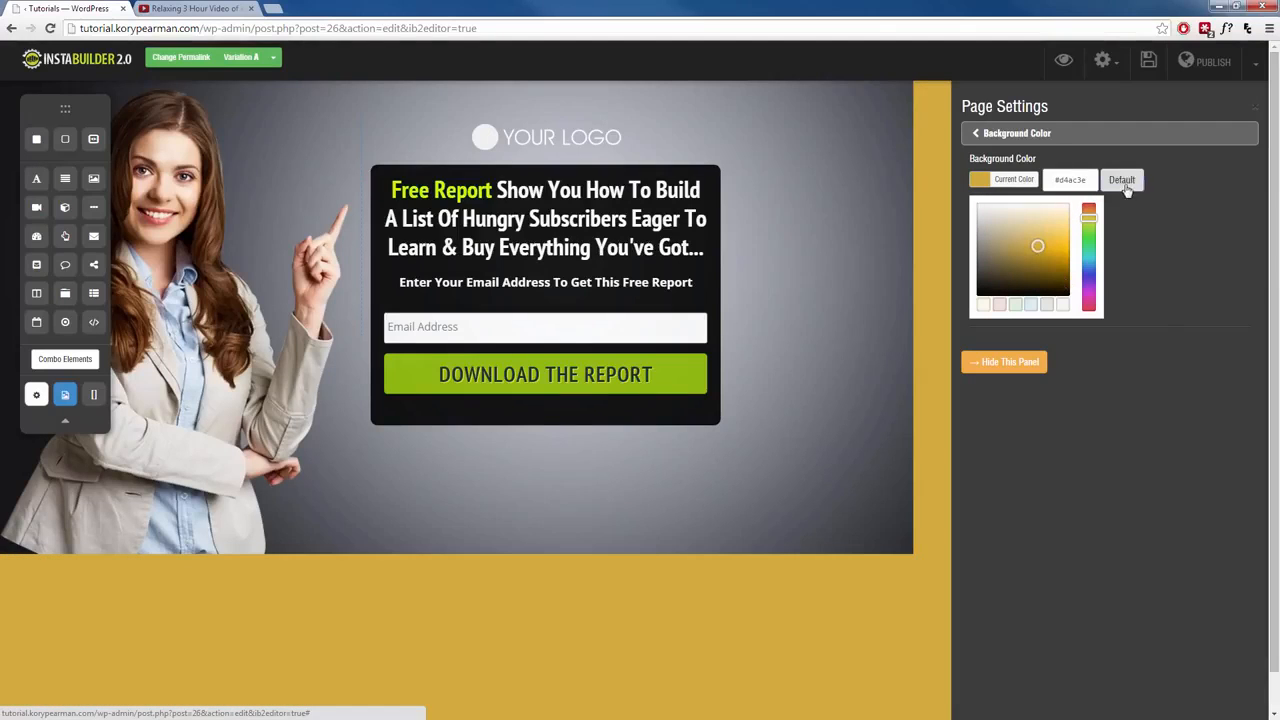
pyautogui.click(1124, 182)
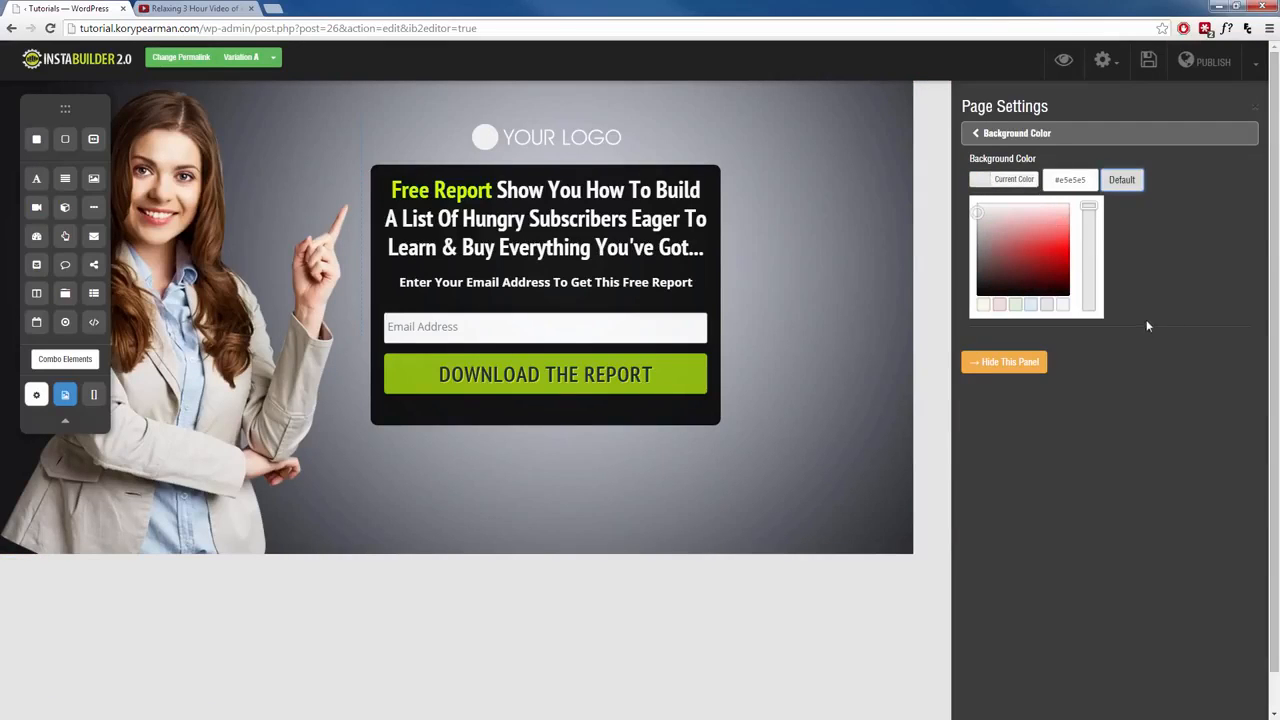
pyautogui.click(1010, 137)
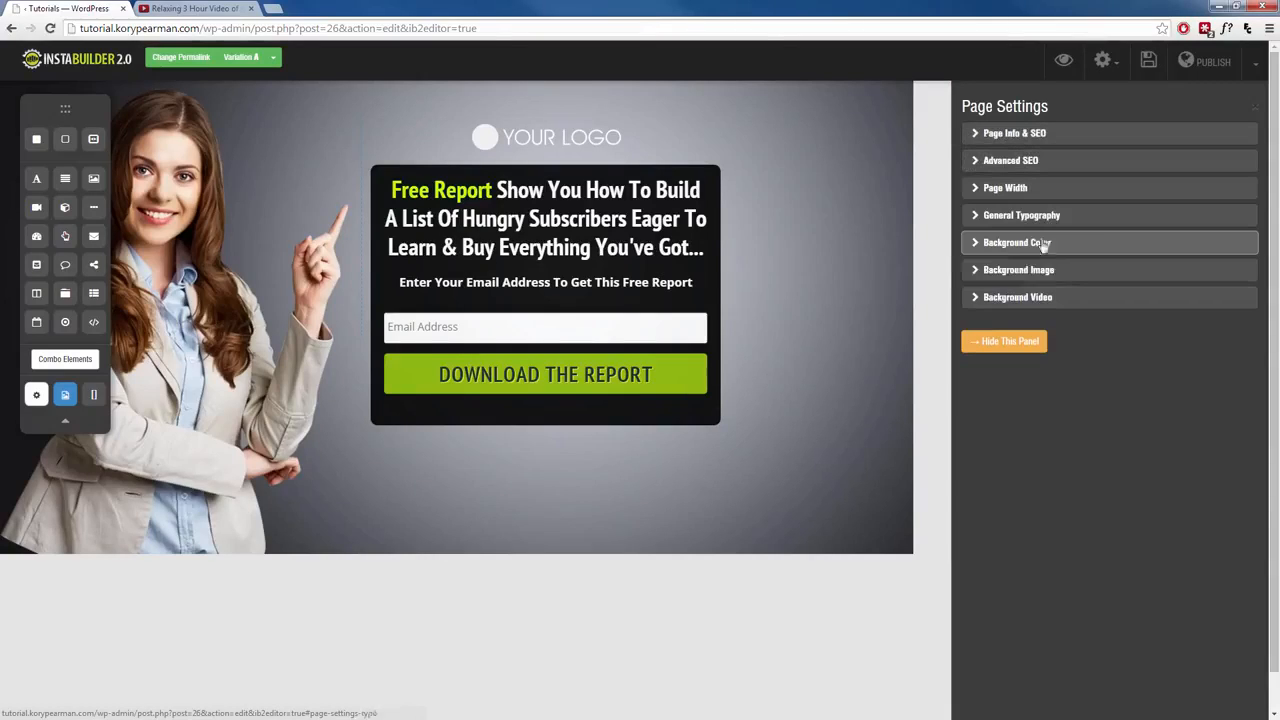
# Open the pre-made patterns for the page's background image and look through them
pyautogui.click(1036, 270)
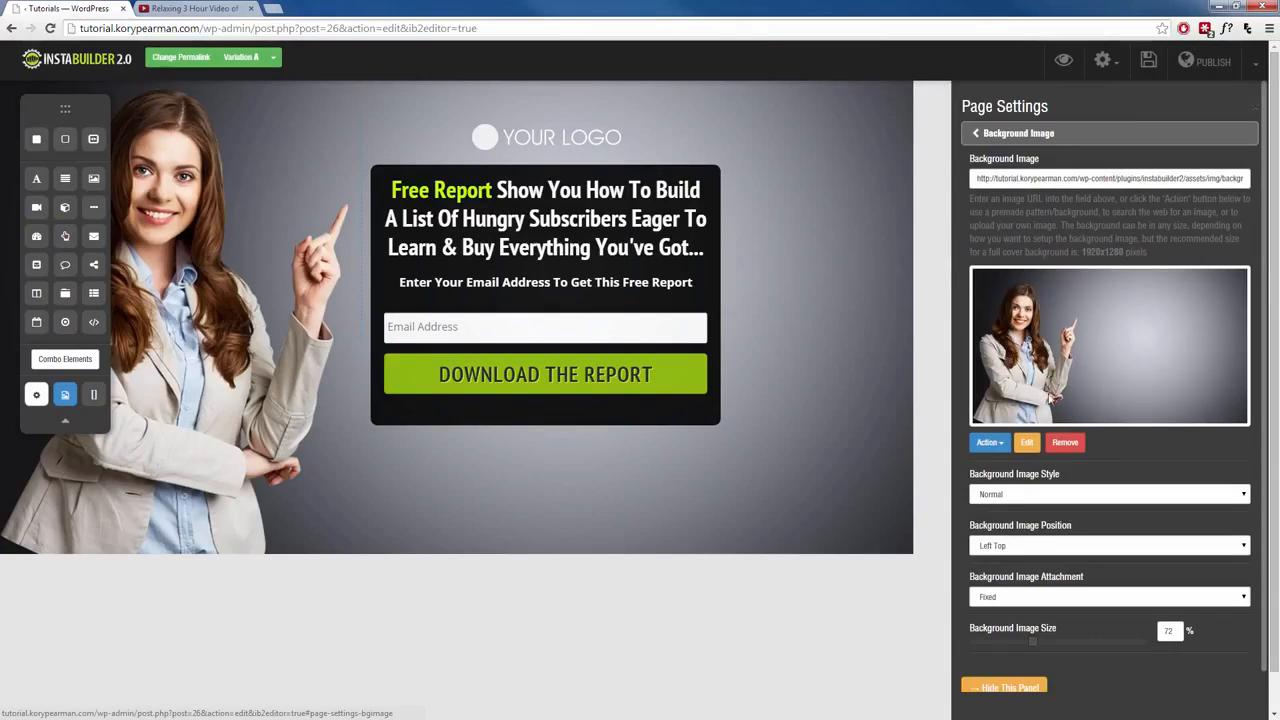
pyautogui.click(1002, 446)
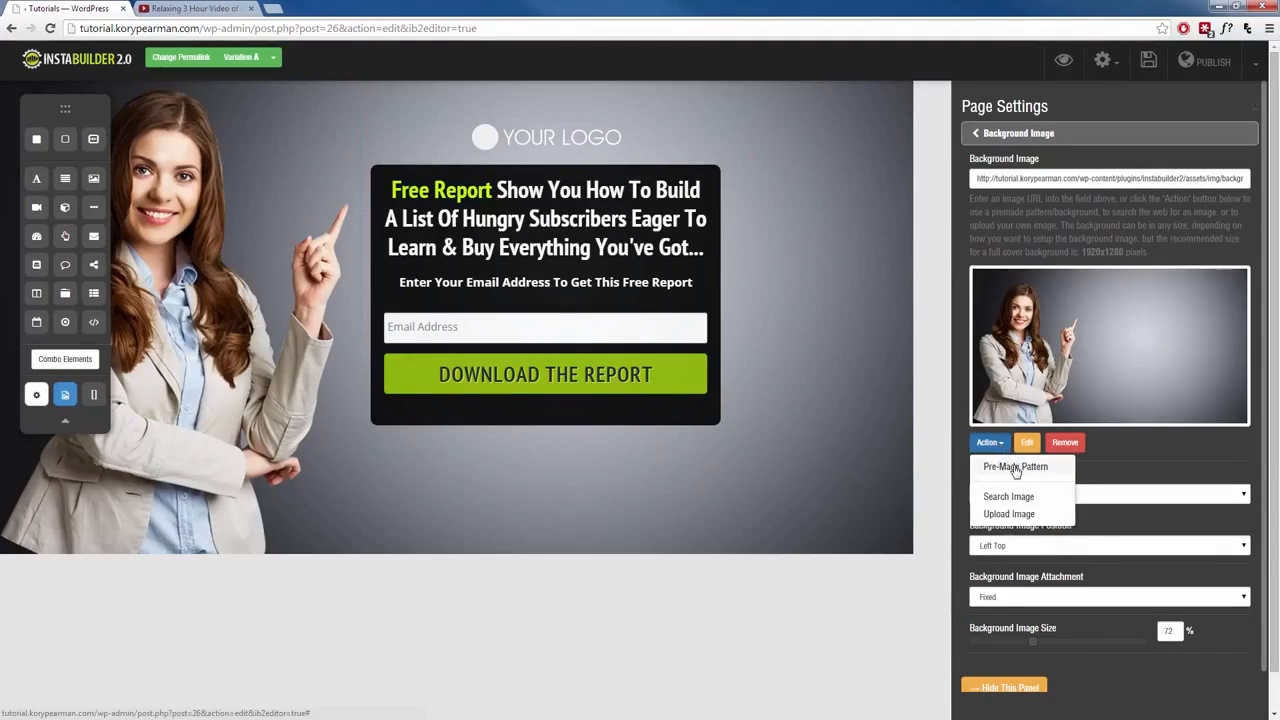
pyautogui.click(1019, 468)
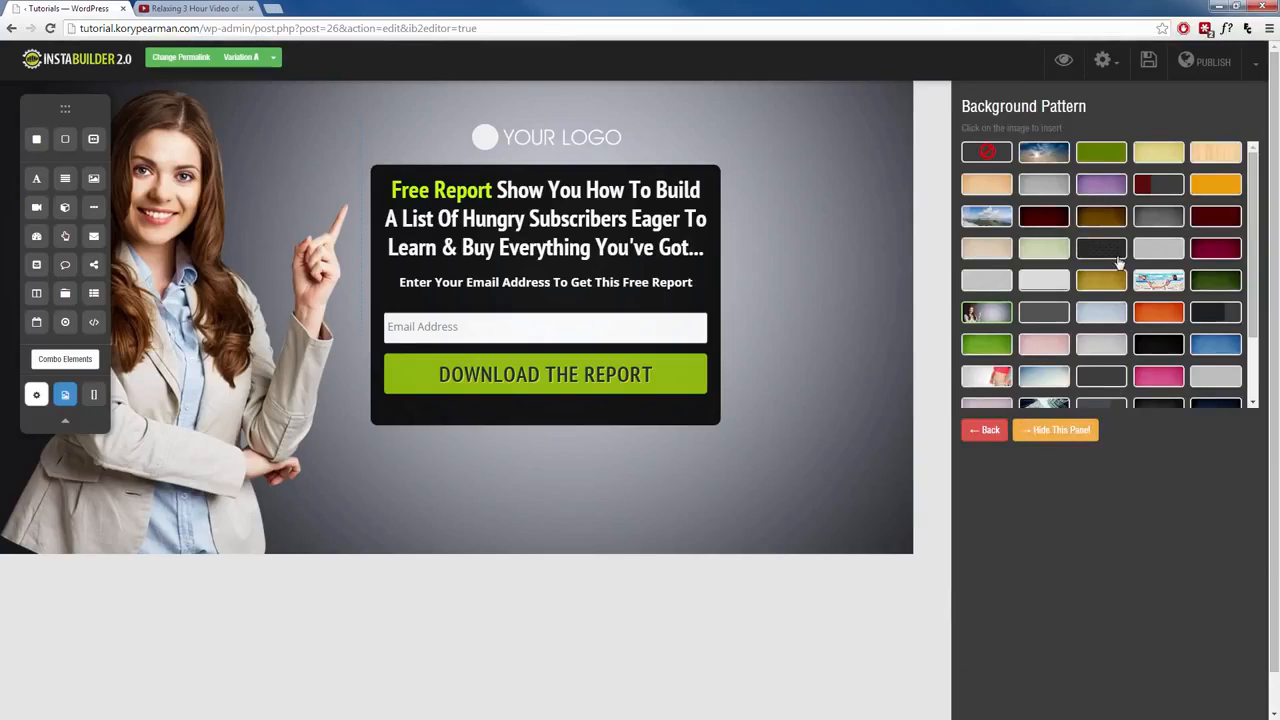
pyautogui.scroll(-2, 1130, 330)
pyautogui.scroll(2, 1130, 325)
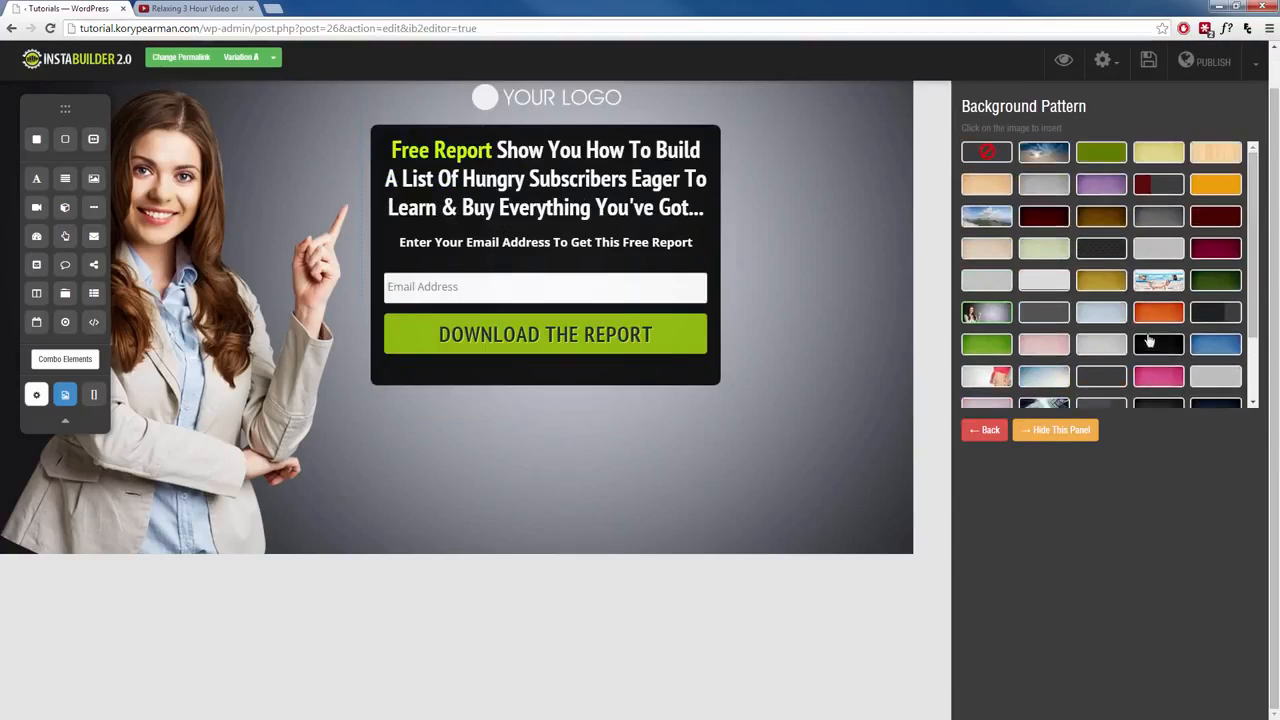
# Try out several pre-made backgrounds on the page, including green grid, light wood, dark red, pale green, gold and dark green
pyautogui.click(1046, 160)
pyautogui.click(1108, 160)
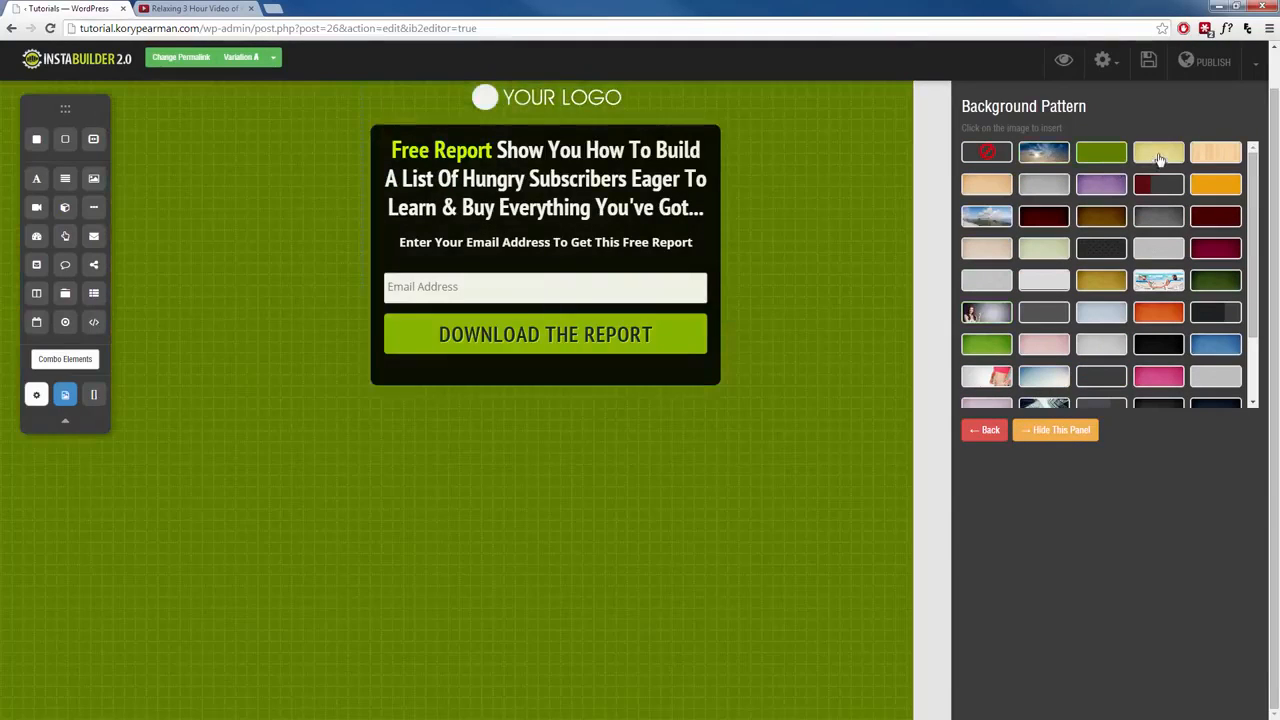
pyautogui.click(1158, 160)
pyautogui.click(1212, 156)
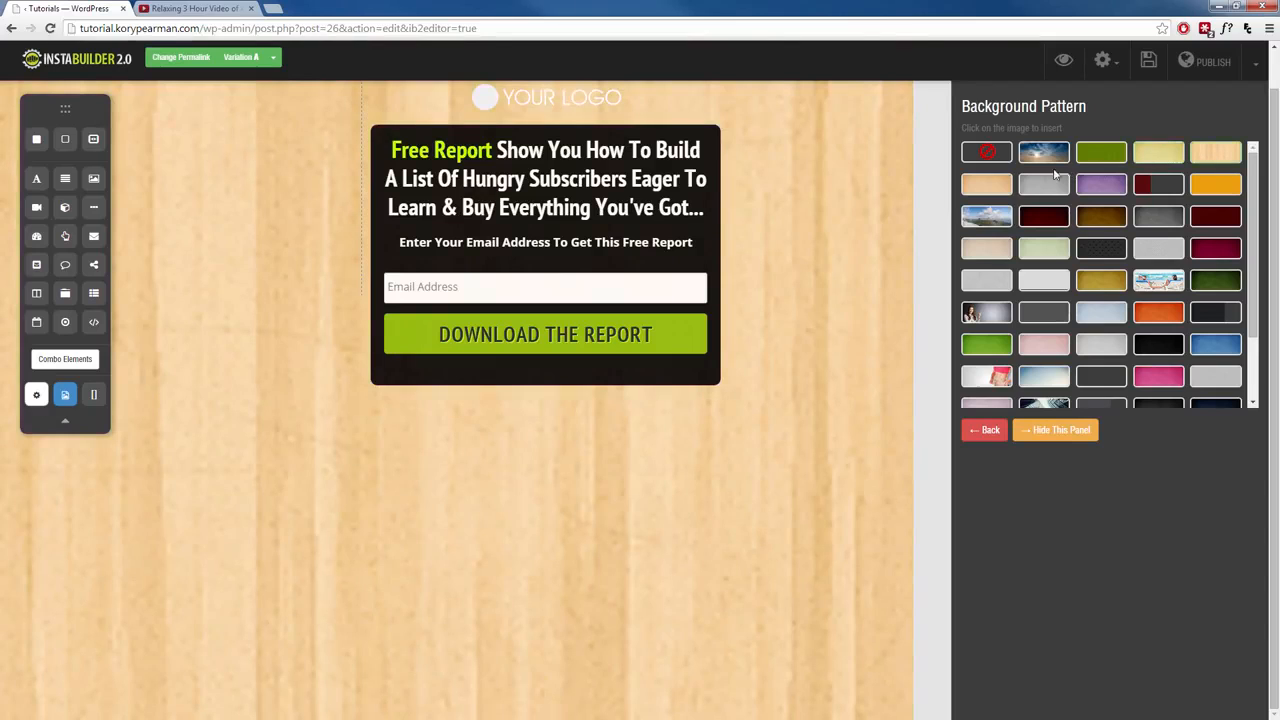
pyautogui.click(994, 188)
pyautogui.click(1048, 188)
pyautogui.click(1056, 216)
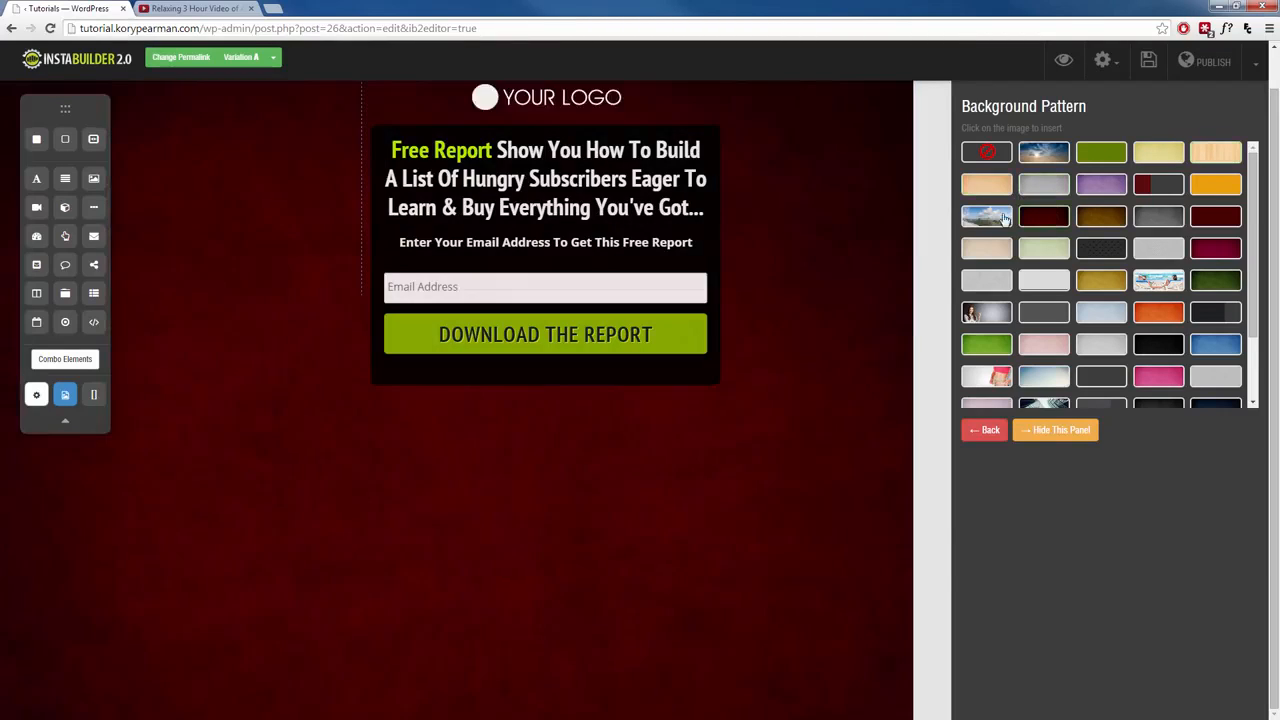
pyautogui.click(990, 218)
pyautogui.click(994, 256)
pyautogui.click(1040, 258)
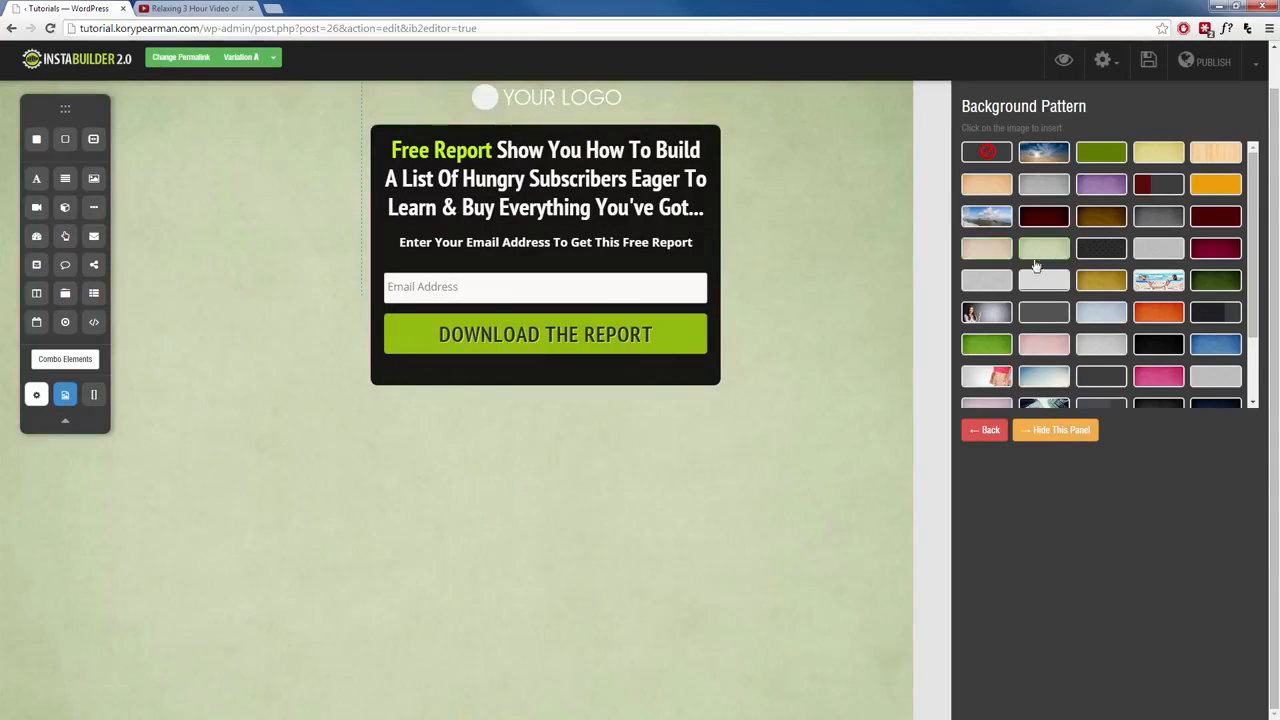
pyautogui.click(1042, 282)
pyautogui.click(1104, 285)
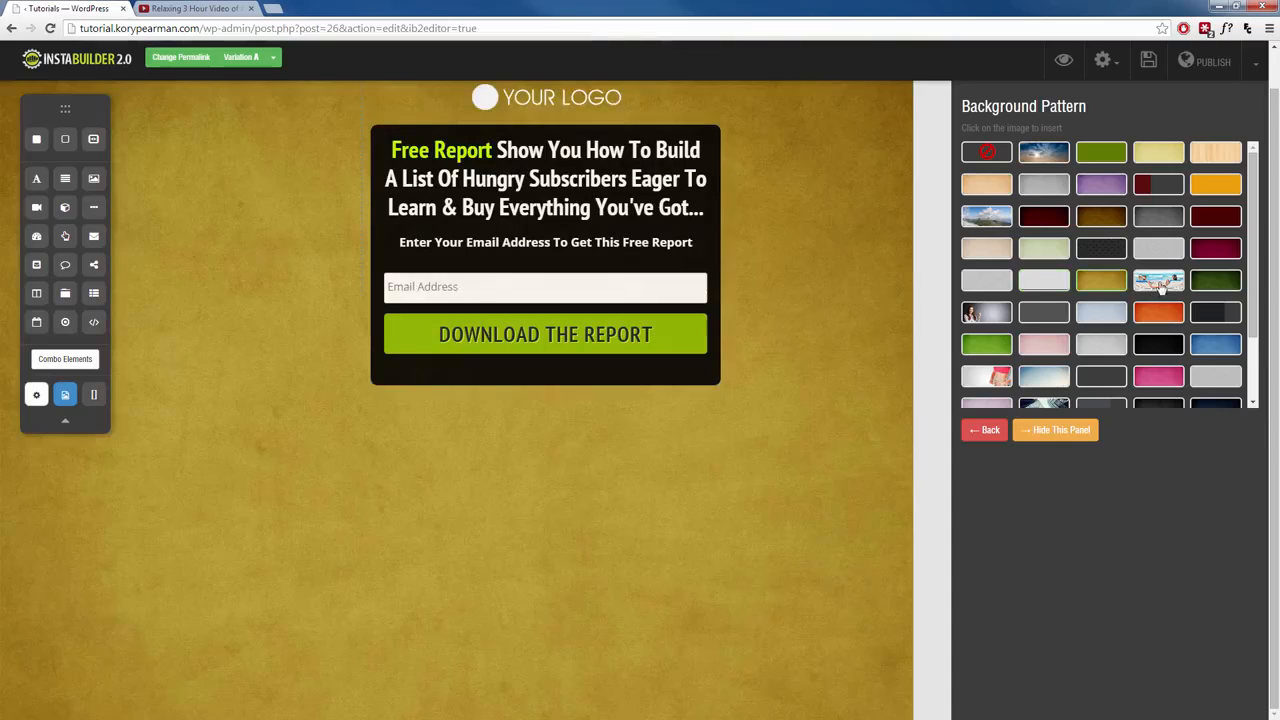
pyautogui.click(1158, 282)
pyautogui.click(1219, 285)
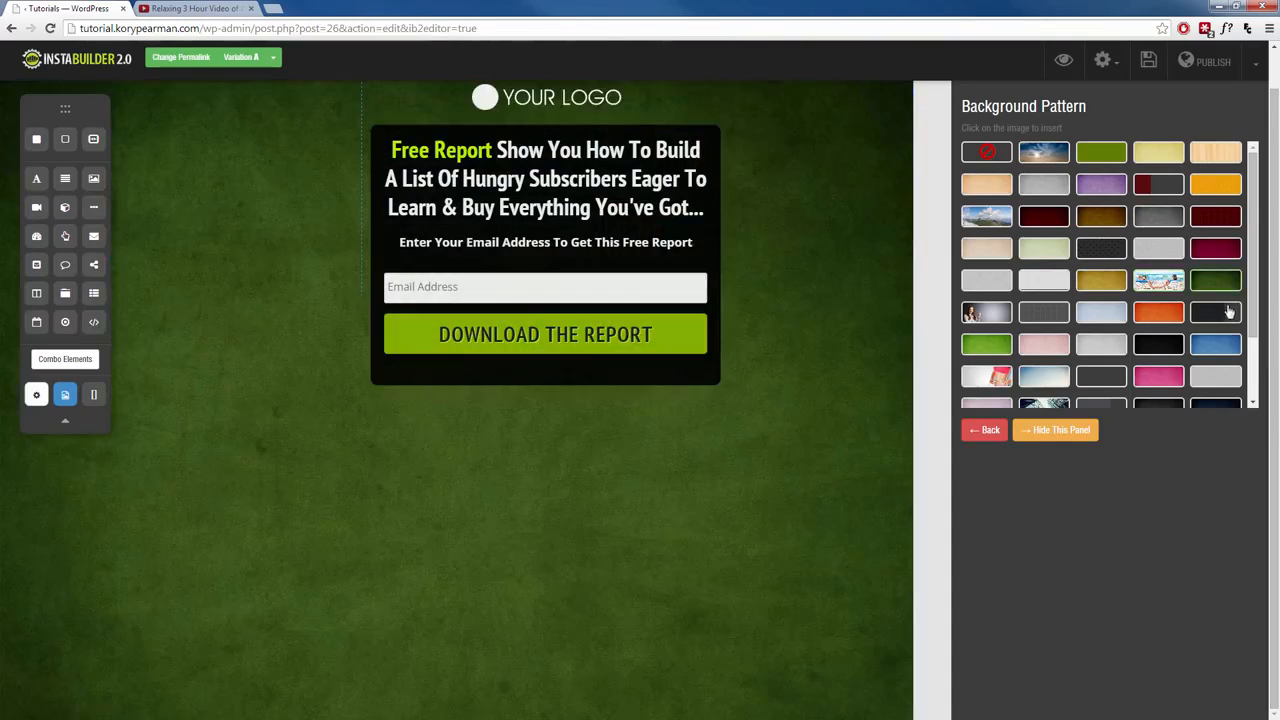
pyautogui.click(1228, 313)
# Apply the pre-made photo of the couple in beach chairs as the page background and return to the background image settings
pyautogui.click(1163, 283)
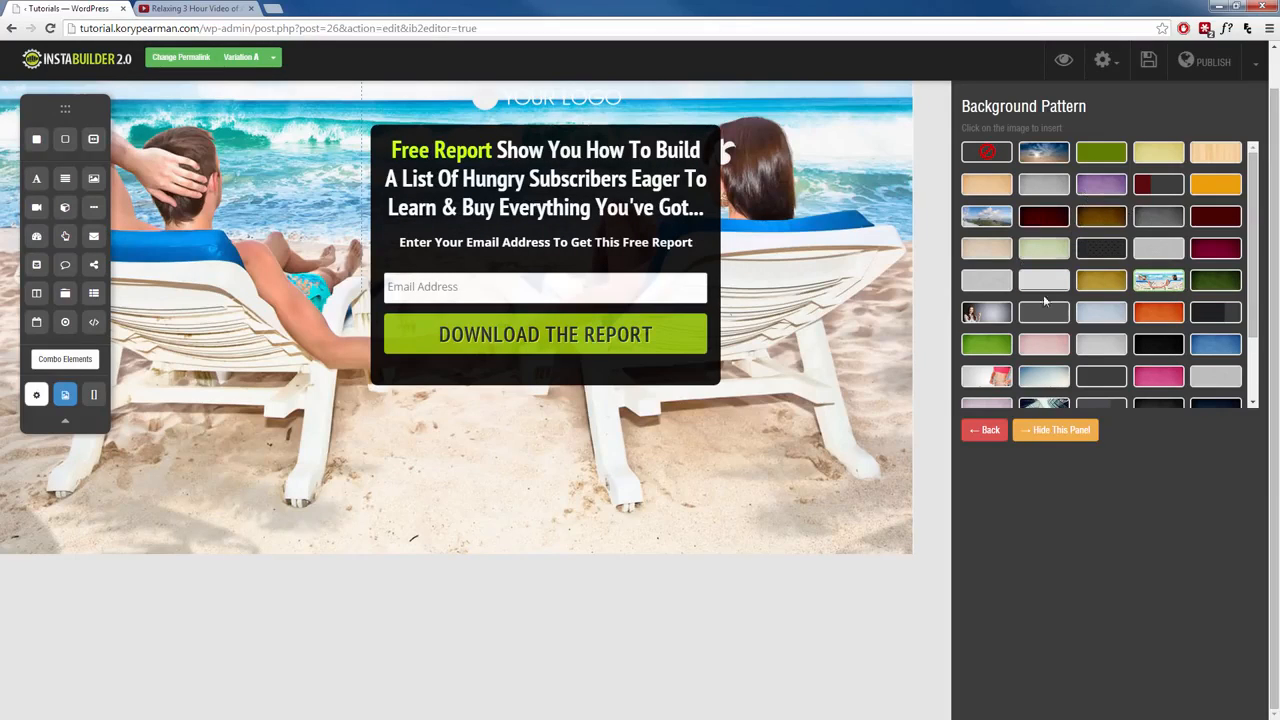
pyautogui.click(989, 432)
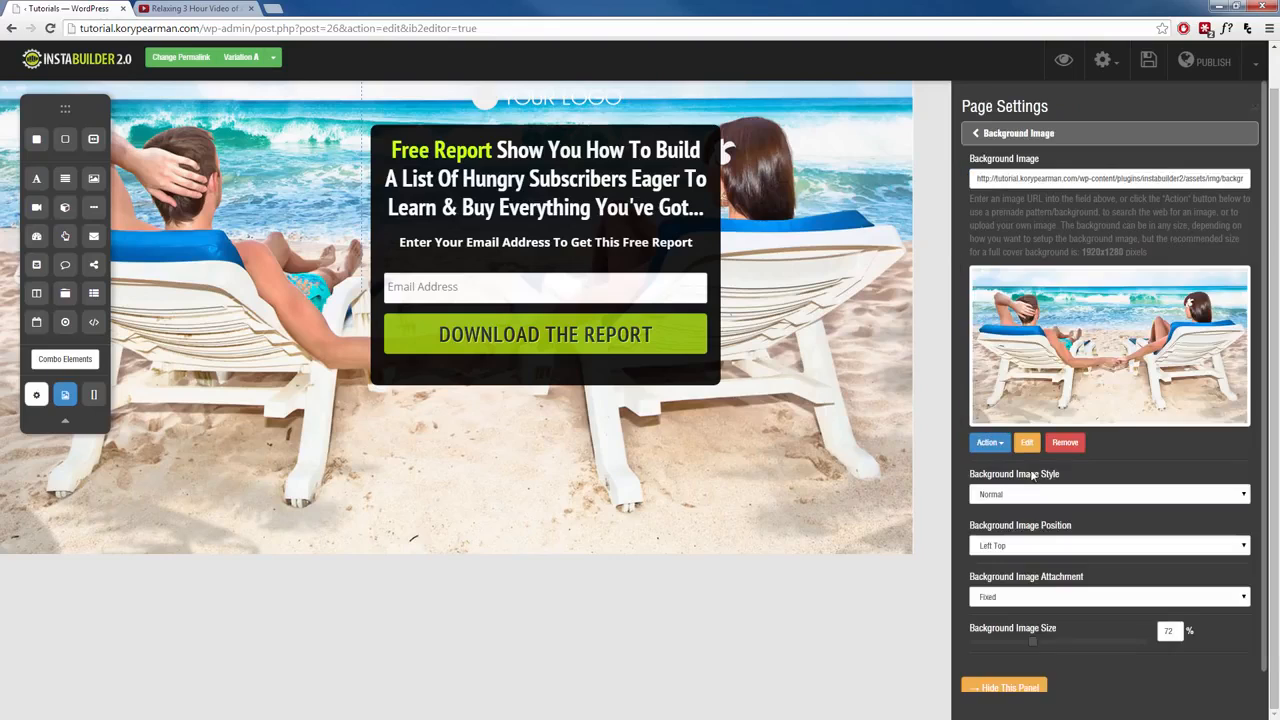
# Try the Tile, Tile Horizontally and Tile Vertically styles on the background image, and set the style back to Normal
pyautogui.scroll(-1, 1123, 420)
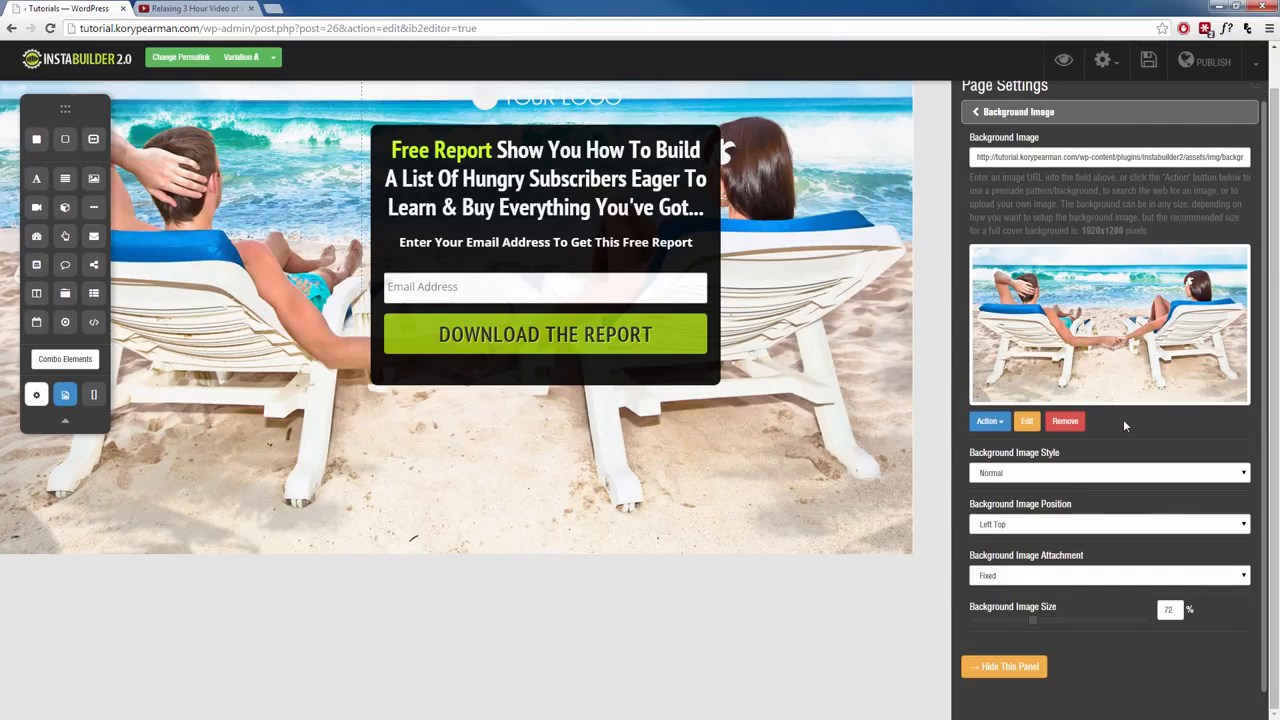
pyautogui.click(1080, 476)
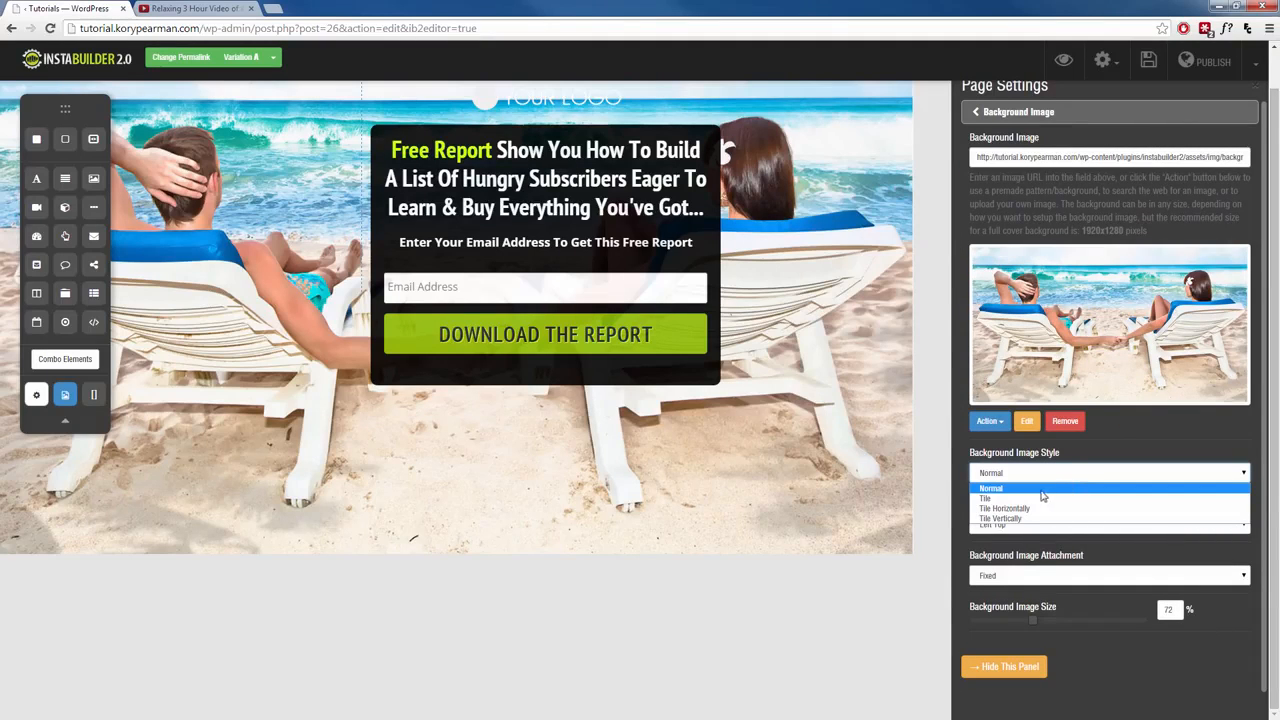
pyautogui.click(1000, 489)
pyautogui.click(1053, 480)
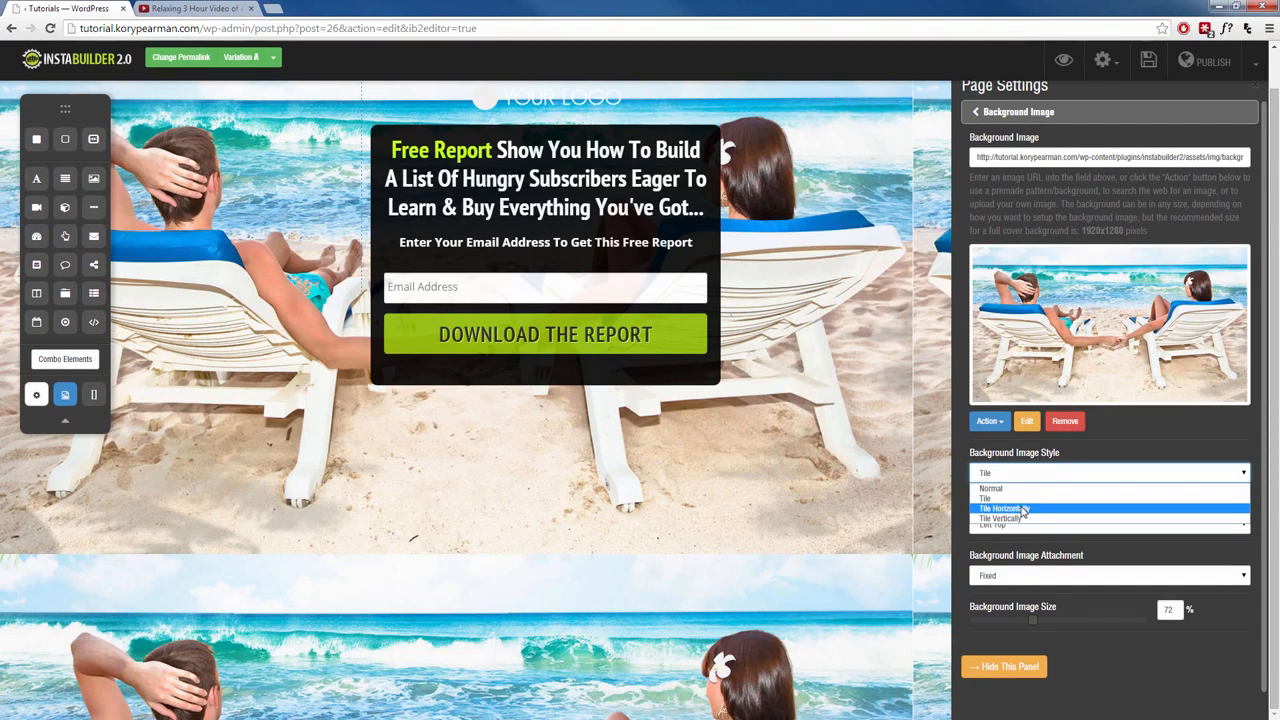
pyautogui.click(1025, 511)
pyautogui.click(1035, 475)
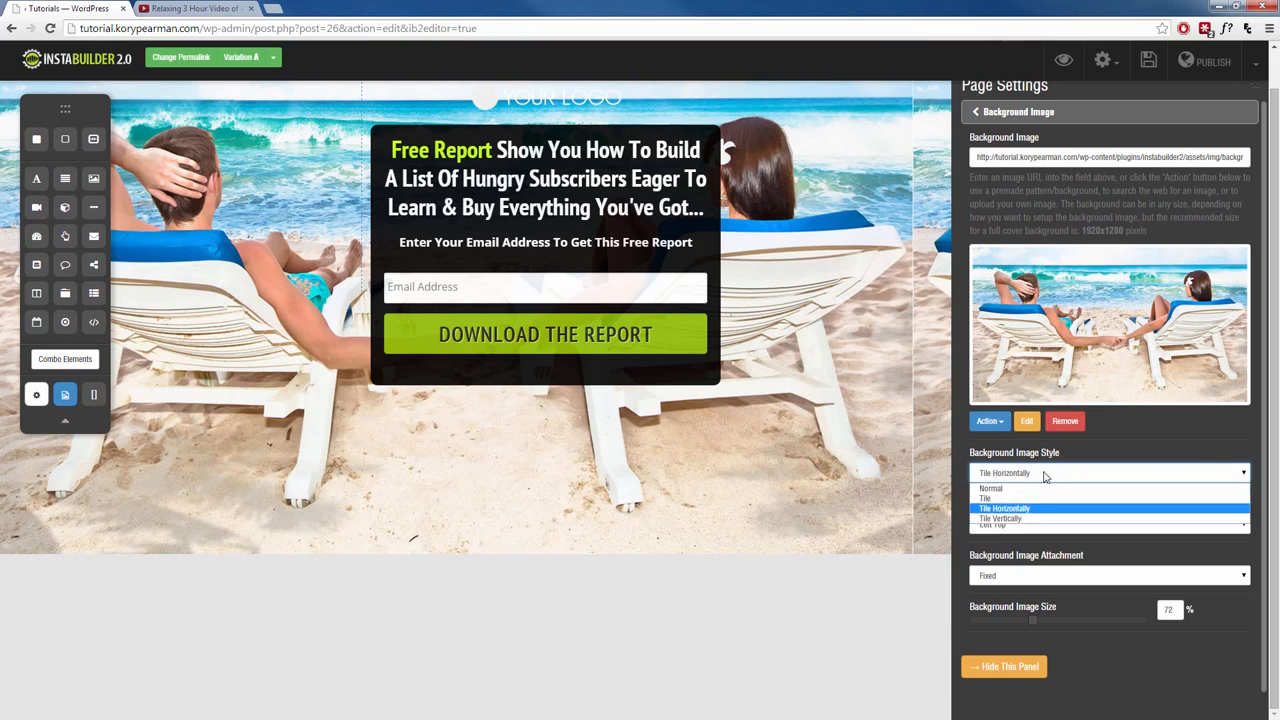
pyautogui.click(1020, 519)
pyautogui.click(1036, 473)
pyautogui.click(1030, 494)
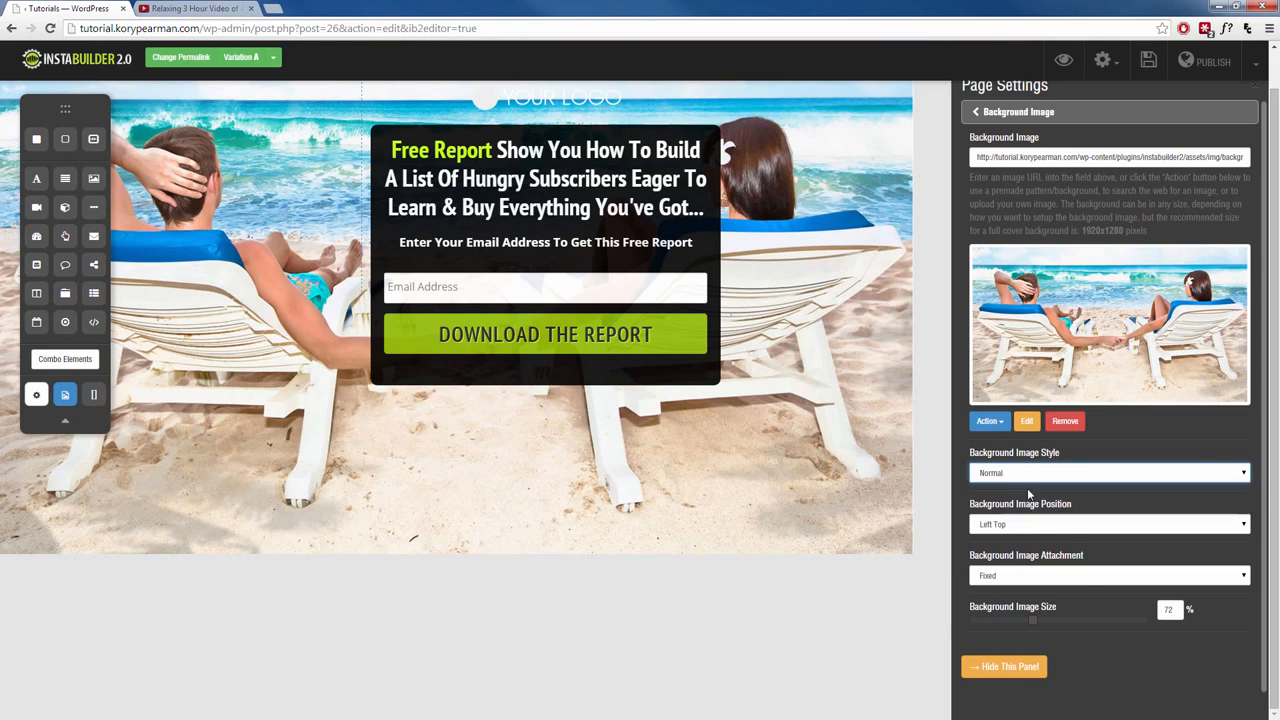
# Try the background image positions Left Bottom, Left Center, Center Top and Center Center, and set it back to Left Top
pyautogui.click(1066, 527)
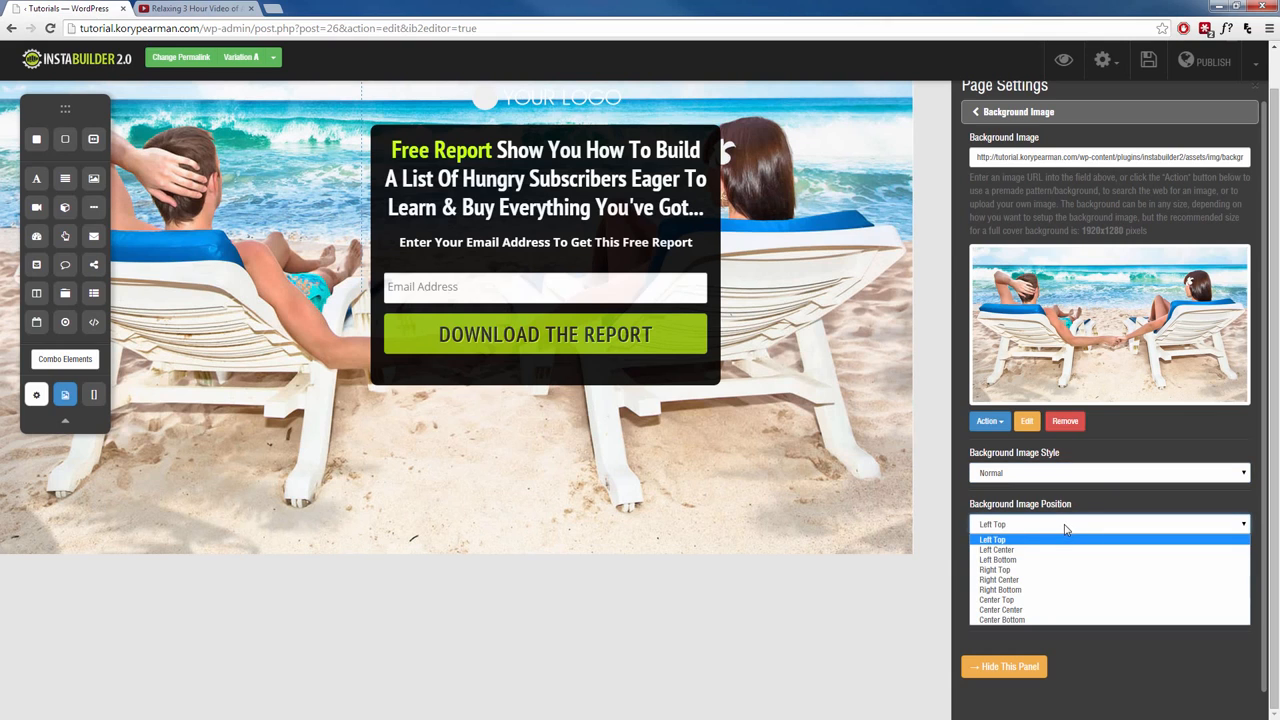
pyautogui.click(1034, 560)
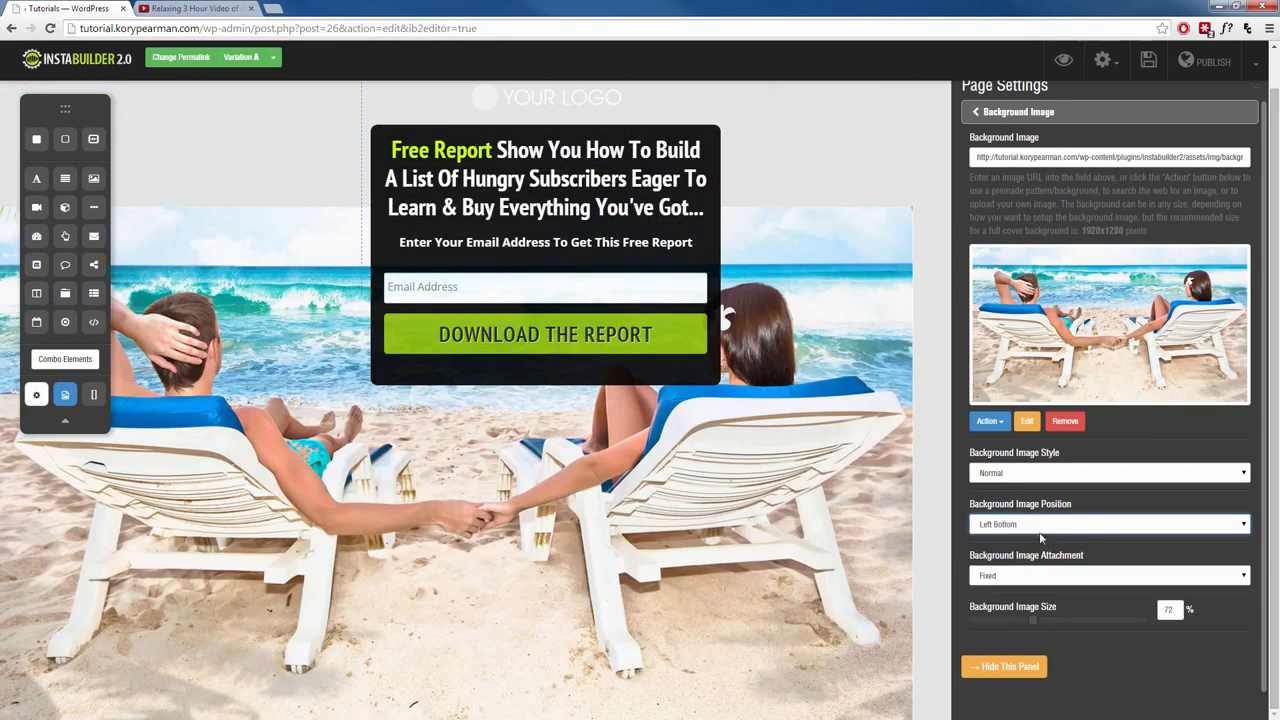
pyautogui.click(1047, 527)
pyautogui.click(1030, 550)
pyautogui.click(1047, 528)
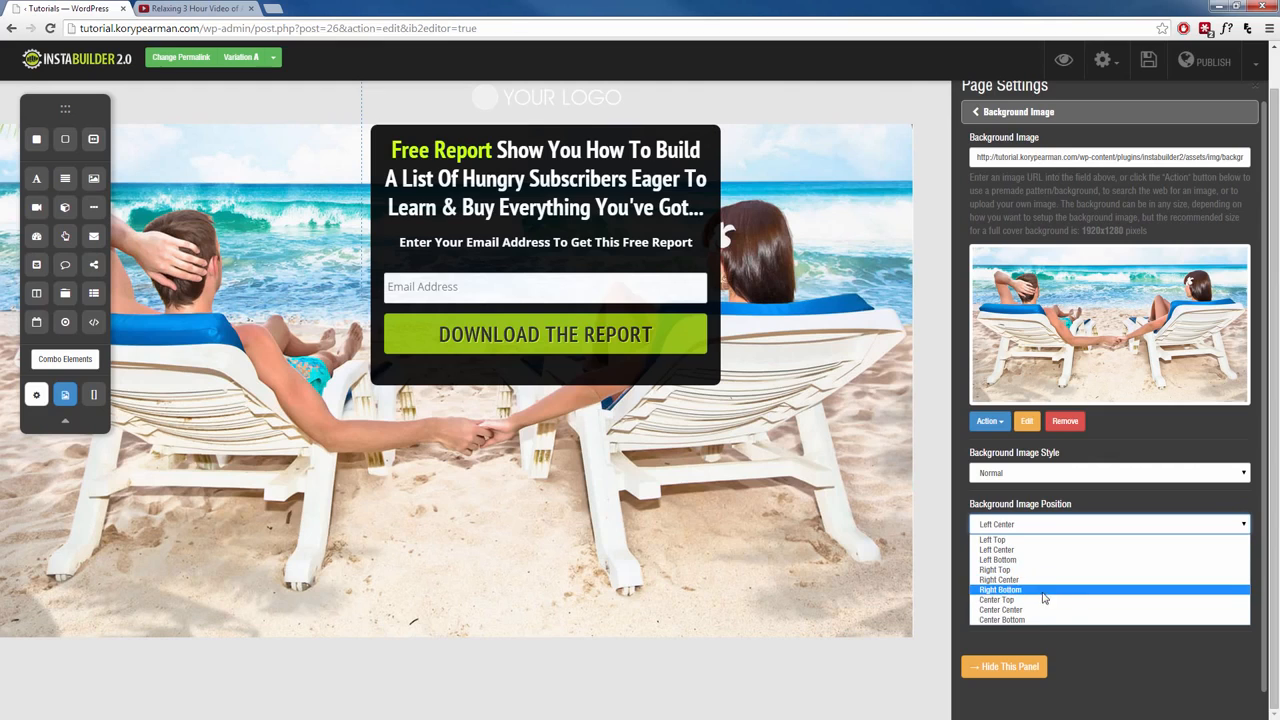
pyautogui.click(1040, 600)
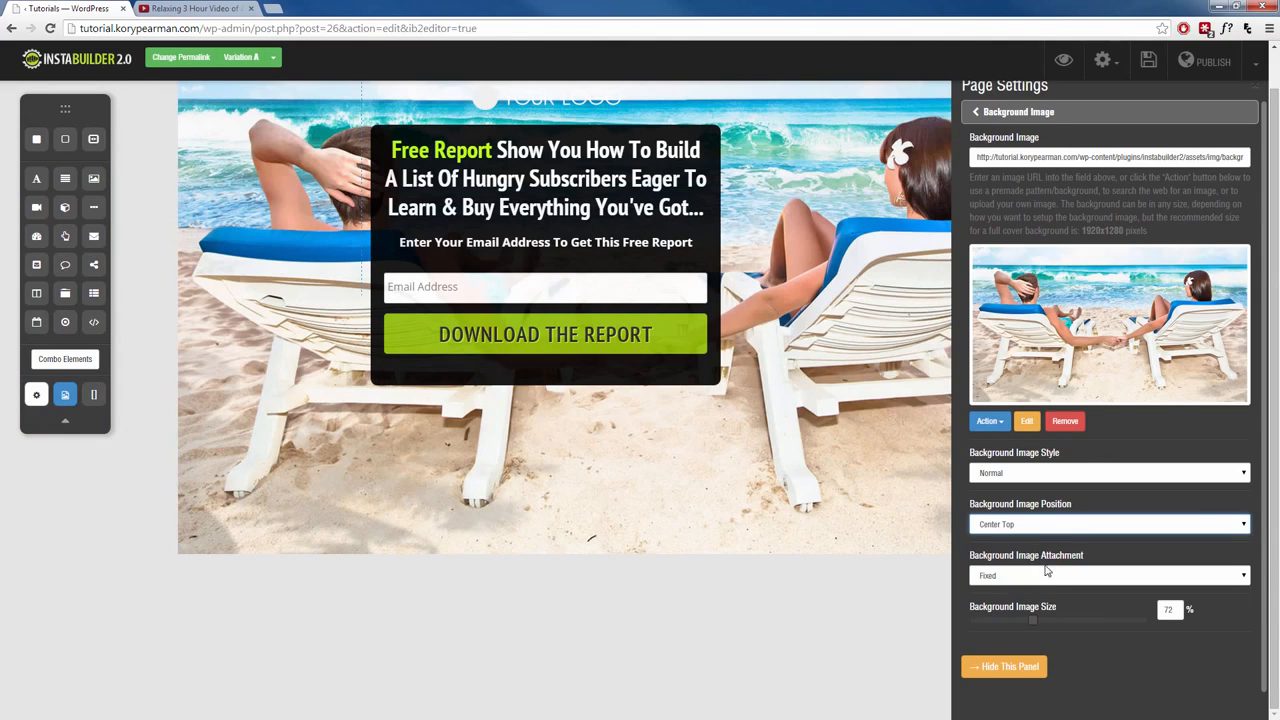
pyautogui.click(1045, 524)
pyautogui.click(1034, 609)
pyautogui.click(1046, 527)
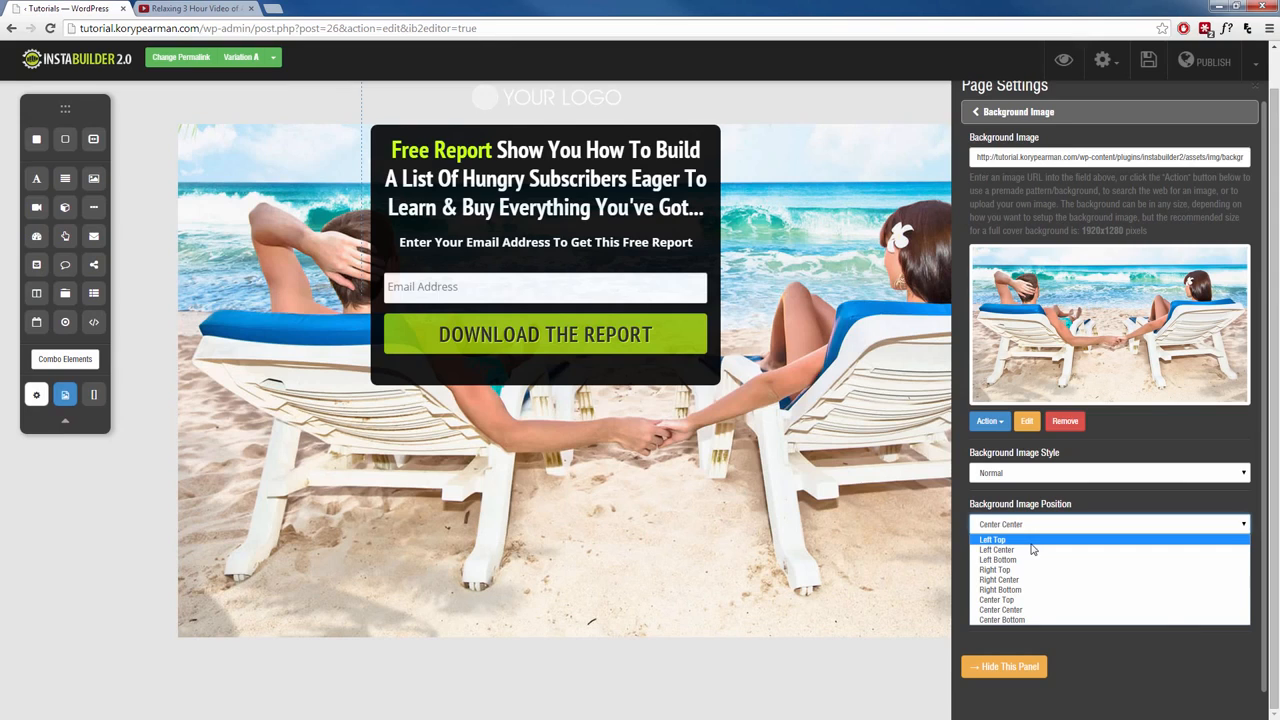
pyautogui.click(1032, 540)
# Check the background image attachment options, keep Fixed, and set the image size to 89%
pyautogui.click(1080, 578)
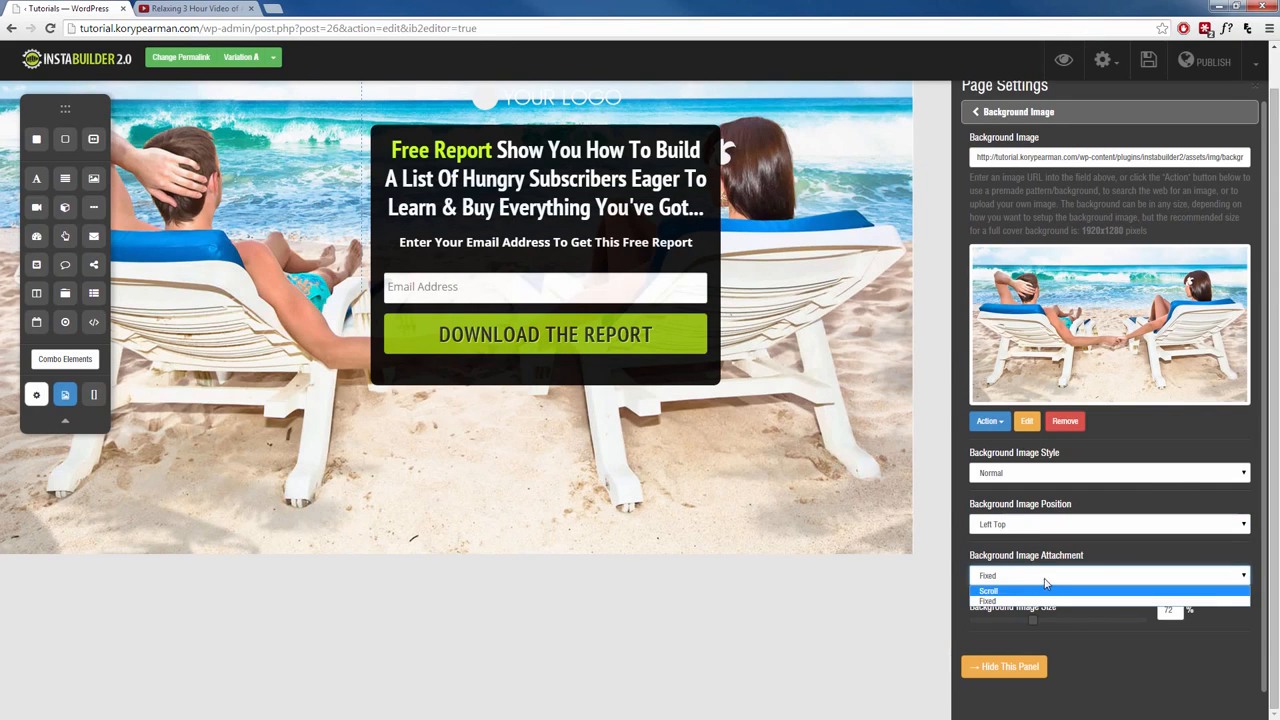
pyautogui.click(1063, 580)
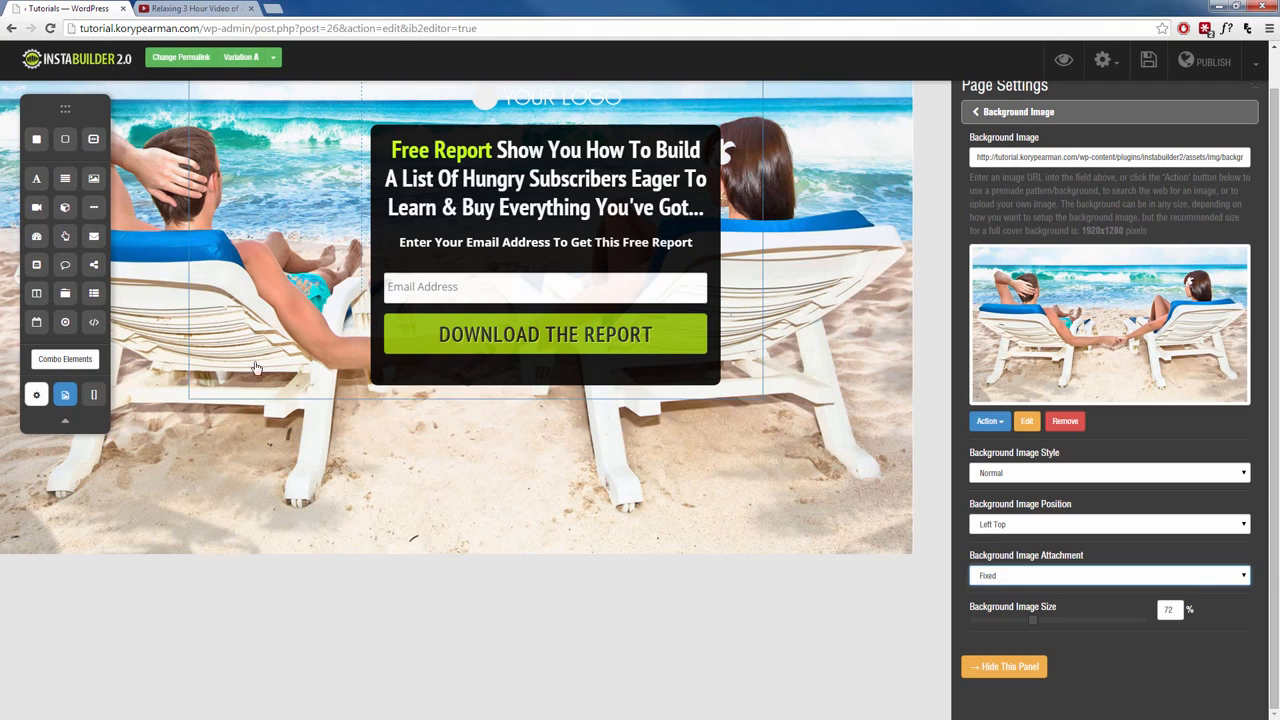
pyautogui.click(990, 580)
pyautogui.click(993, 585)
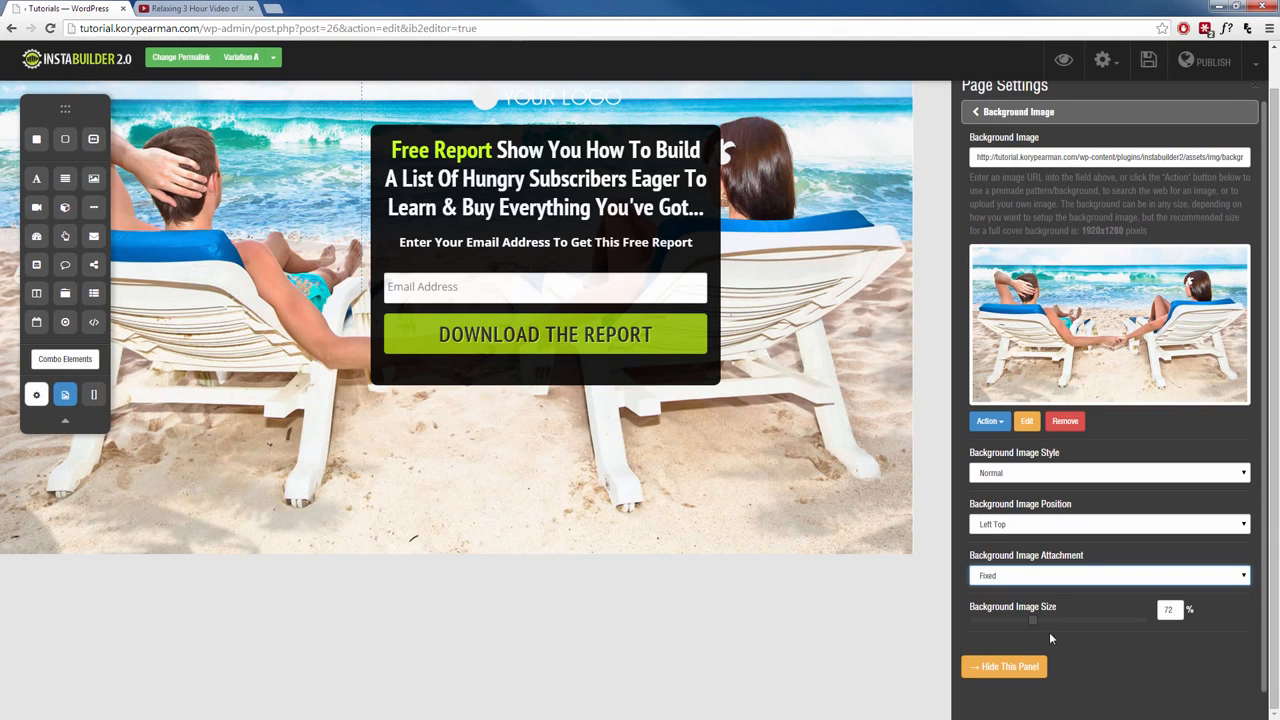
pyautogui.moveTo(1035, 617)
pyautogui.mouseDown()
pyautogui.moveTo(1081, 624)
pyautogui.moveTo(1052, 622)
pyautogui.mouseUp()
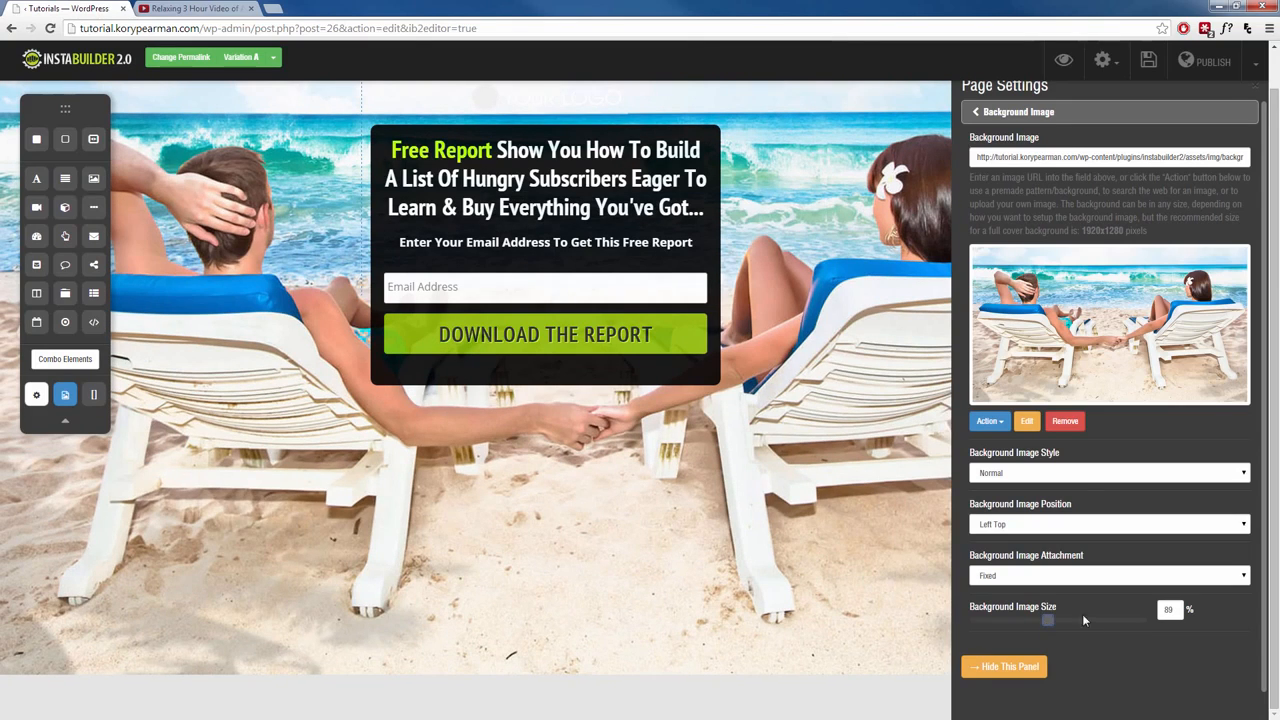
# Search the web for "brick" images to use as the page's background image
pyautogui.click(988, 421)
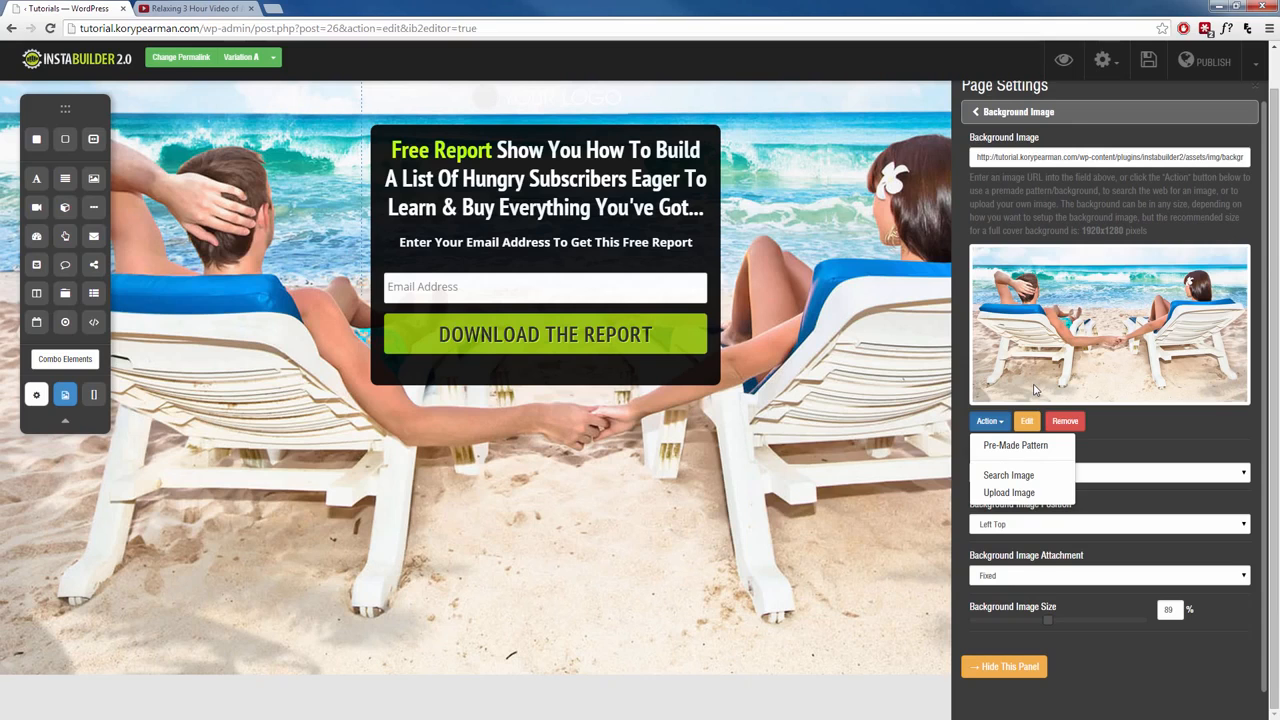
pyautogui.click(1009, 477)
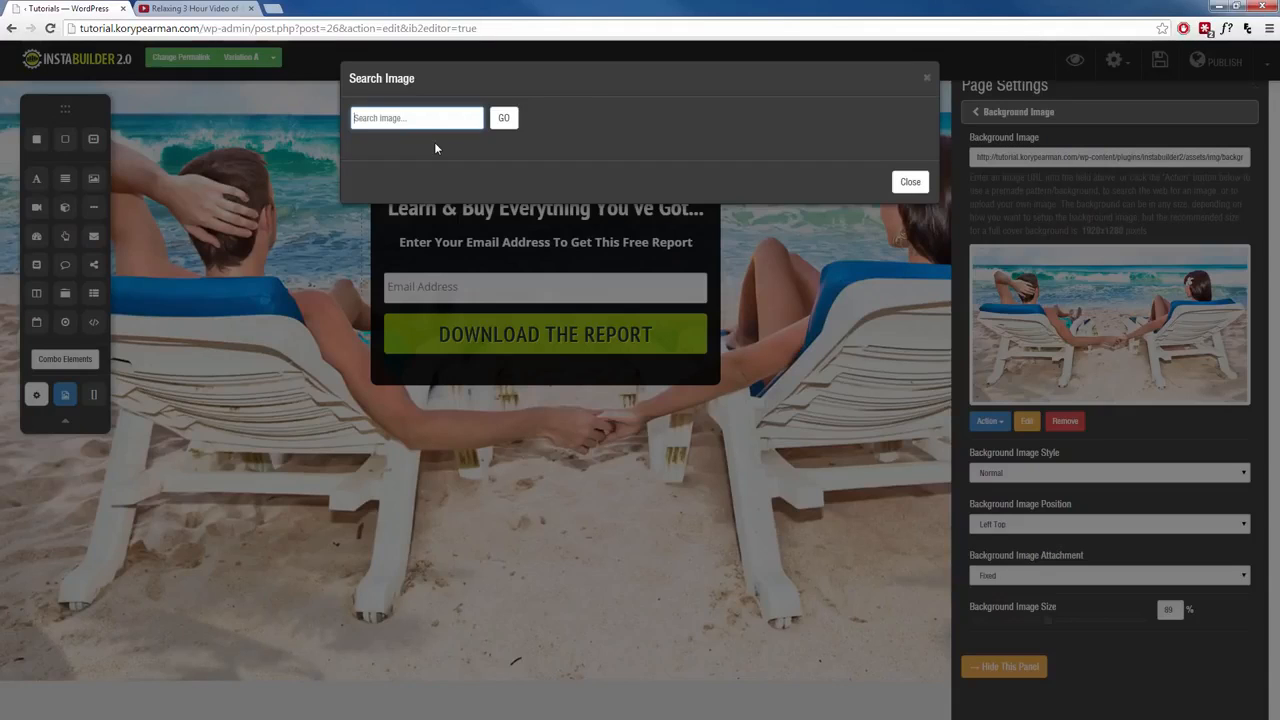
pyautogui.write('brick')
pyautogui.press('Return')
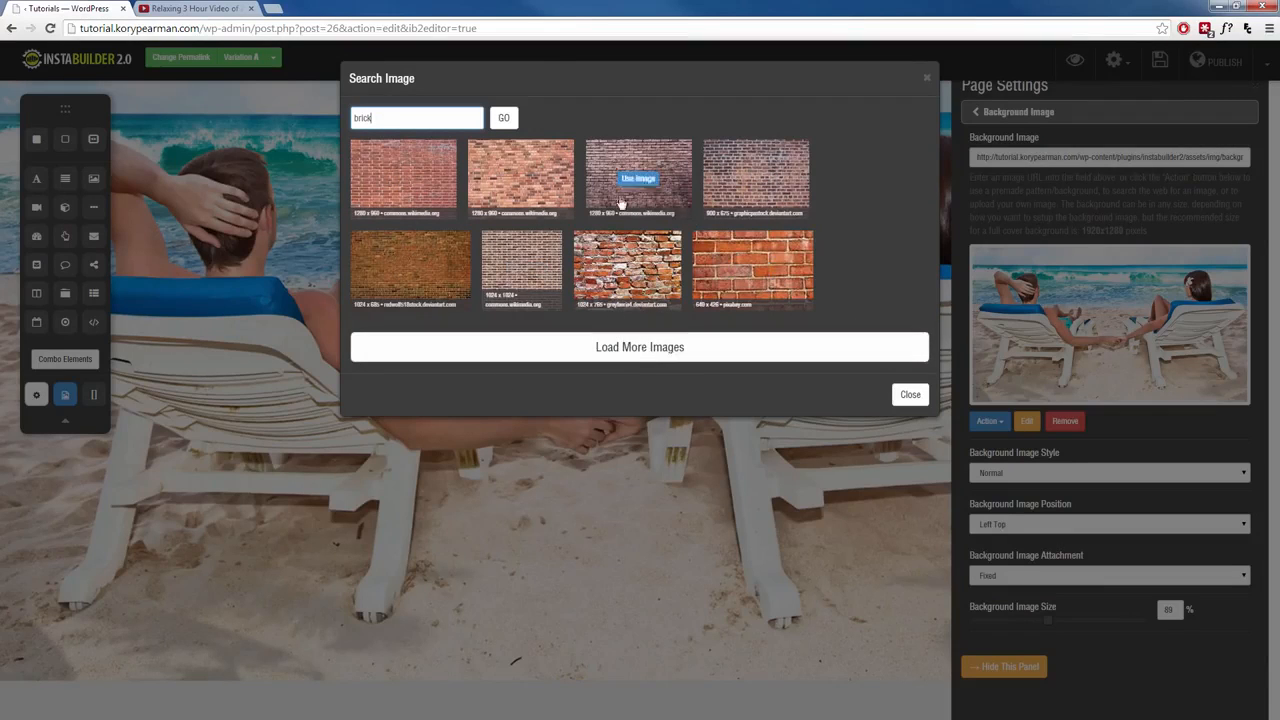
# Load more brick images, use the second result (1280 x 960, light red bricks) as the background, and set its size to 81%
pyautogui.click(632, 352)
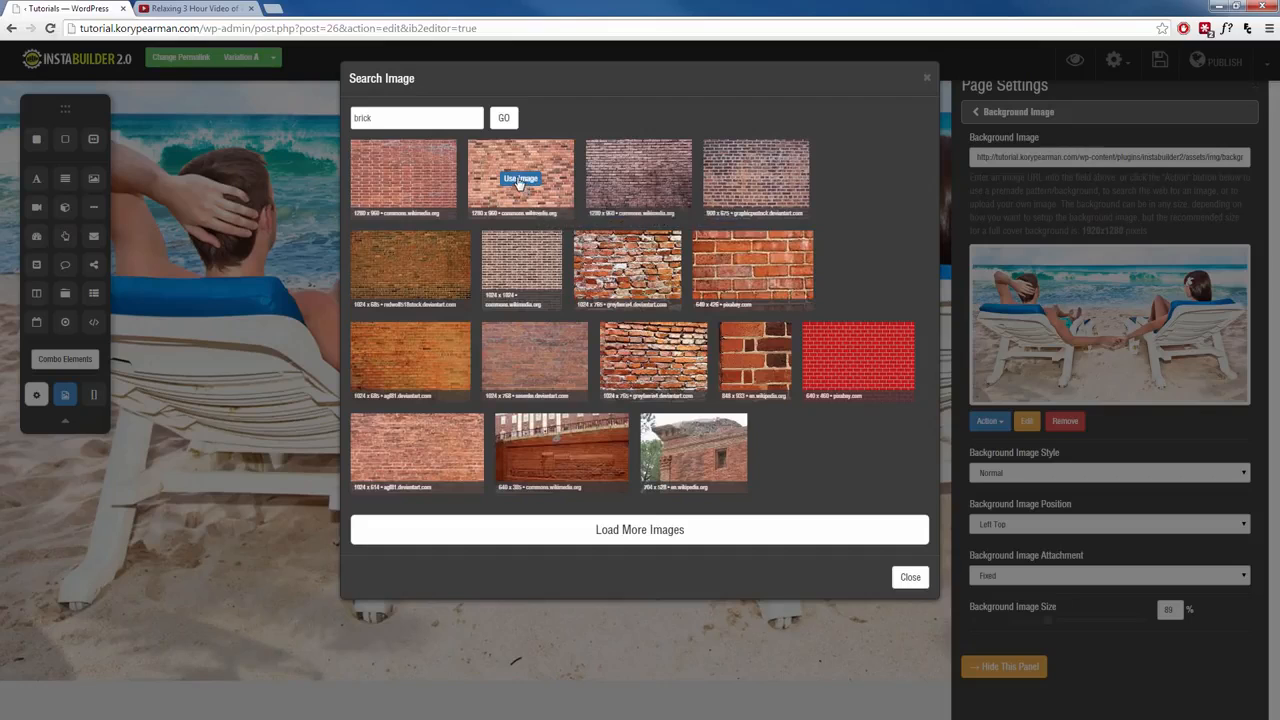
pyautogui.click(521, 179)
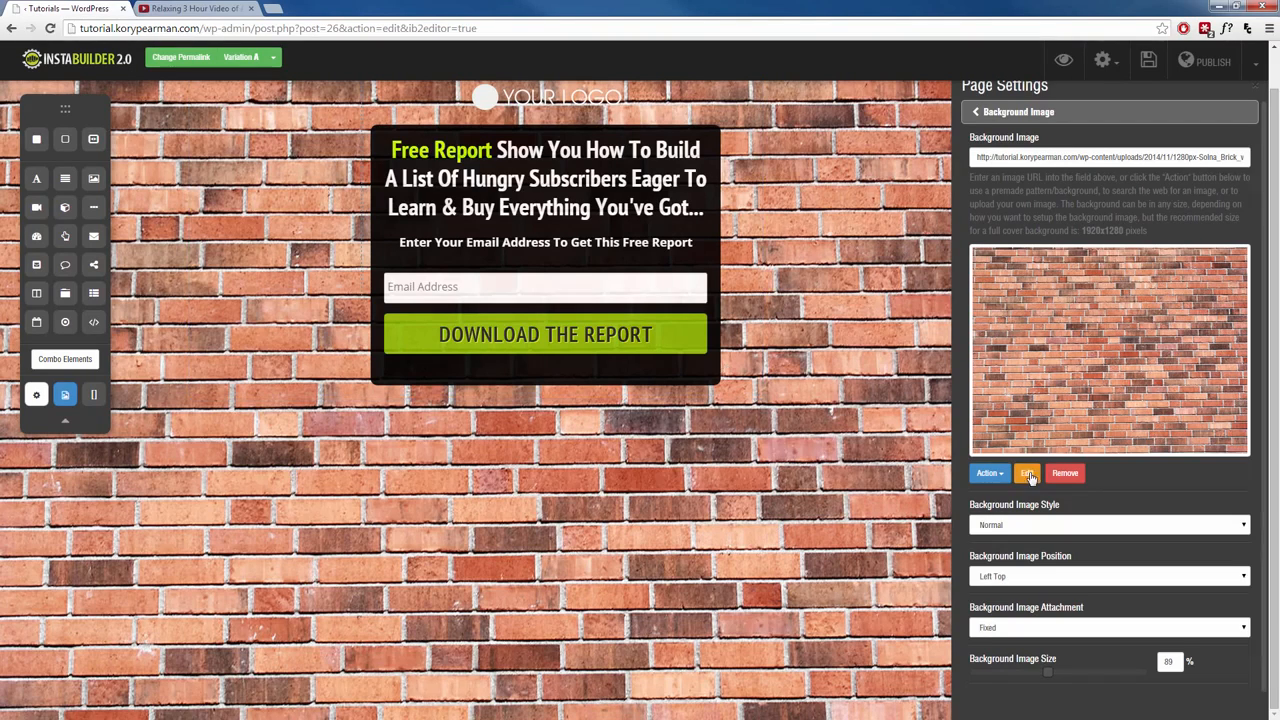
pyautogui.scroll(-1, 1141, 521)
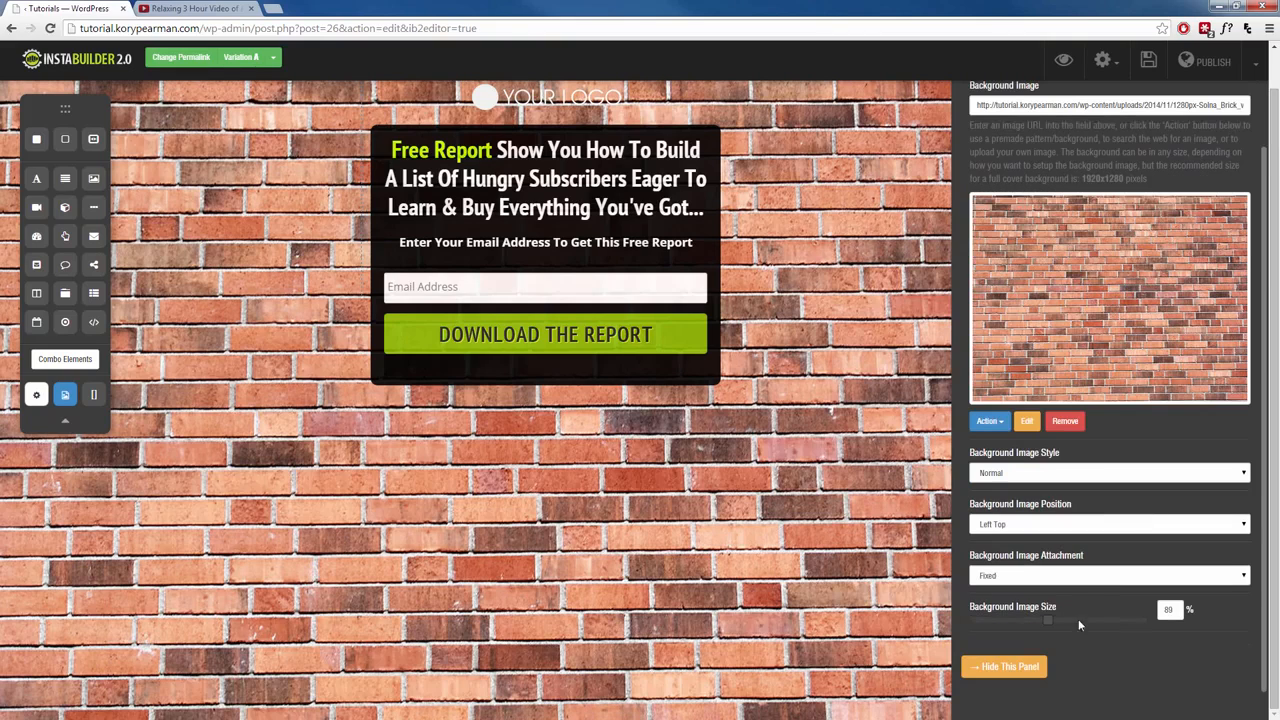
pyautogui.moveTo(1049, 620); pyautogui.dragTo(1040, 619)
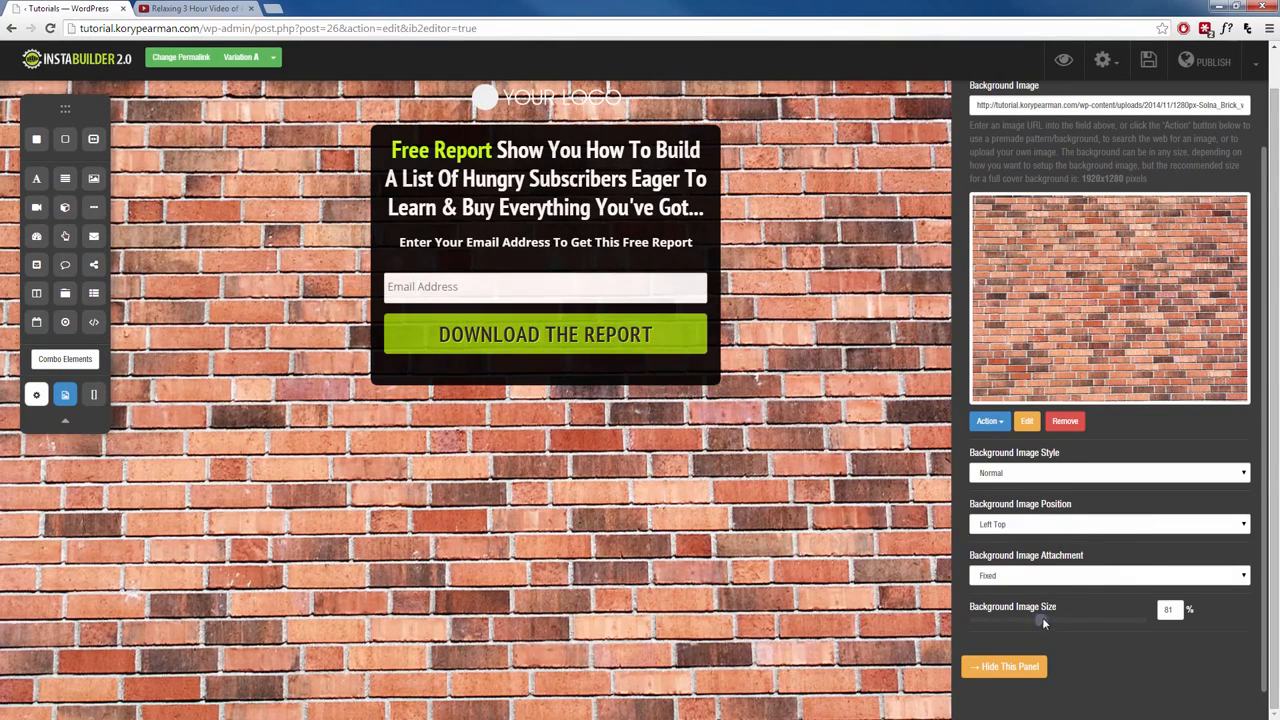
# Check the upload option for the background image and close it without choosing a file
pyautogui.click(998, 424)
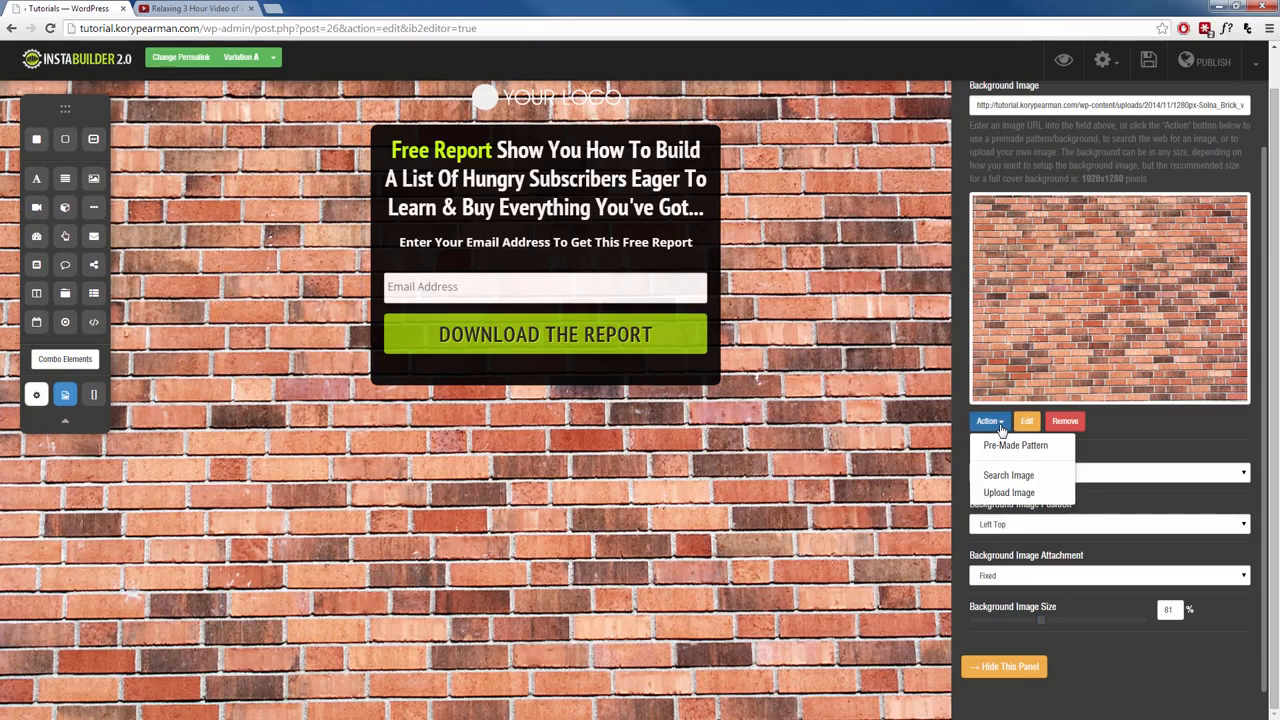
pyautogui.click(1012, 490)
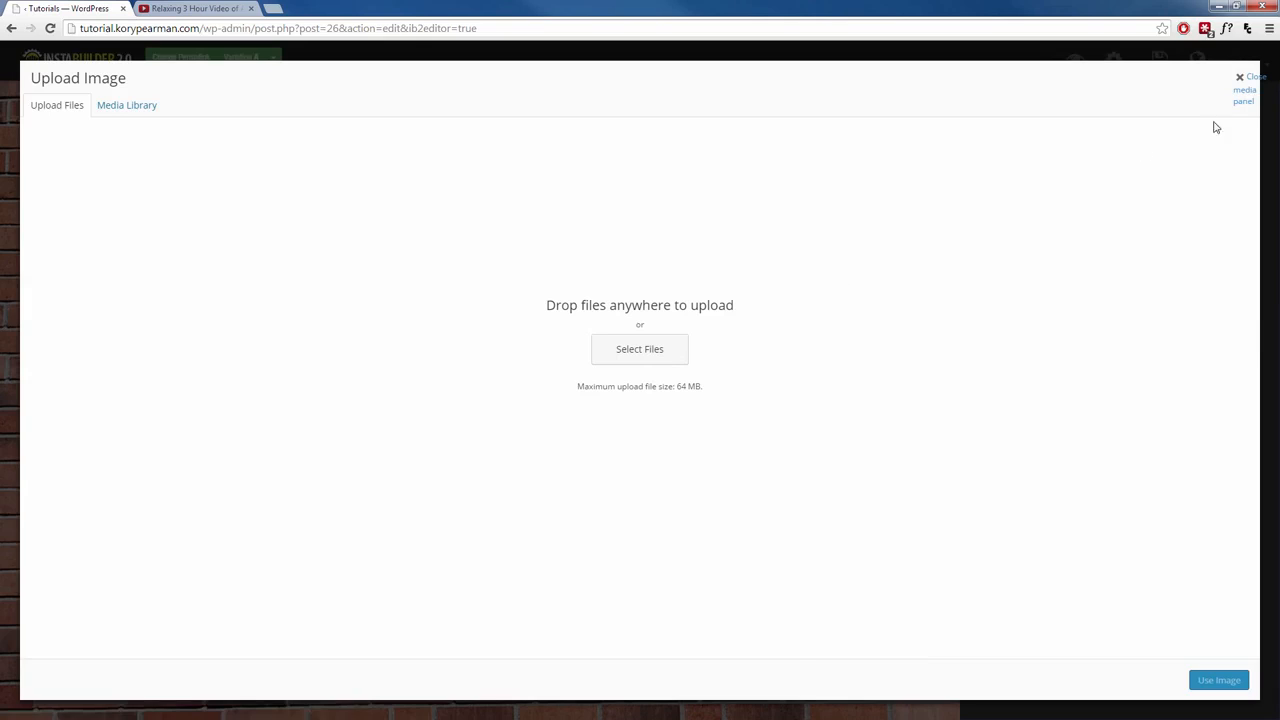
pyautogui.click(1243, 92)
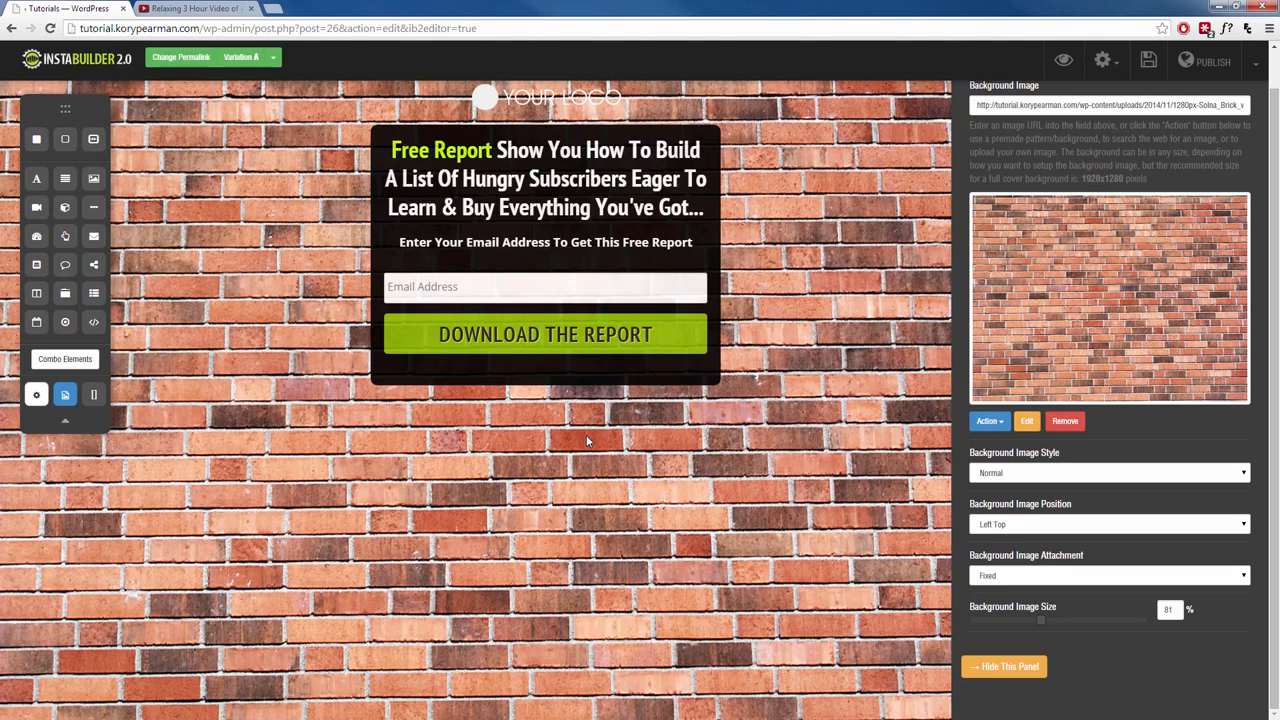
# Apply the pre-made background of the pointing woman on grey and return to the background image settings
pyautogui.click(992, 422)
pyautogui.click(1006, 445)
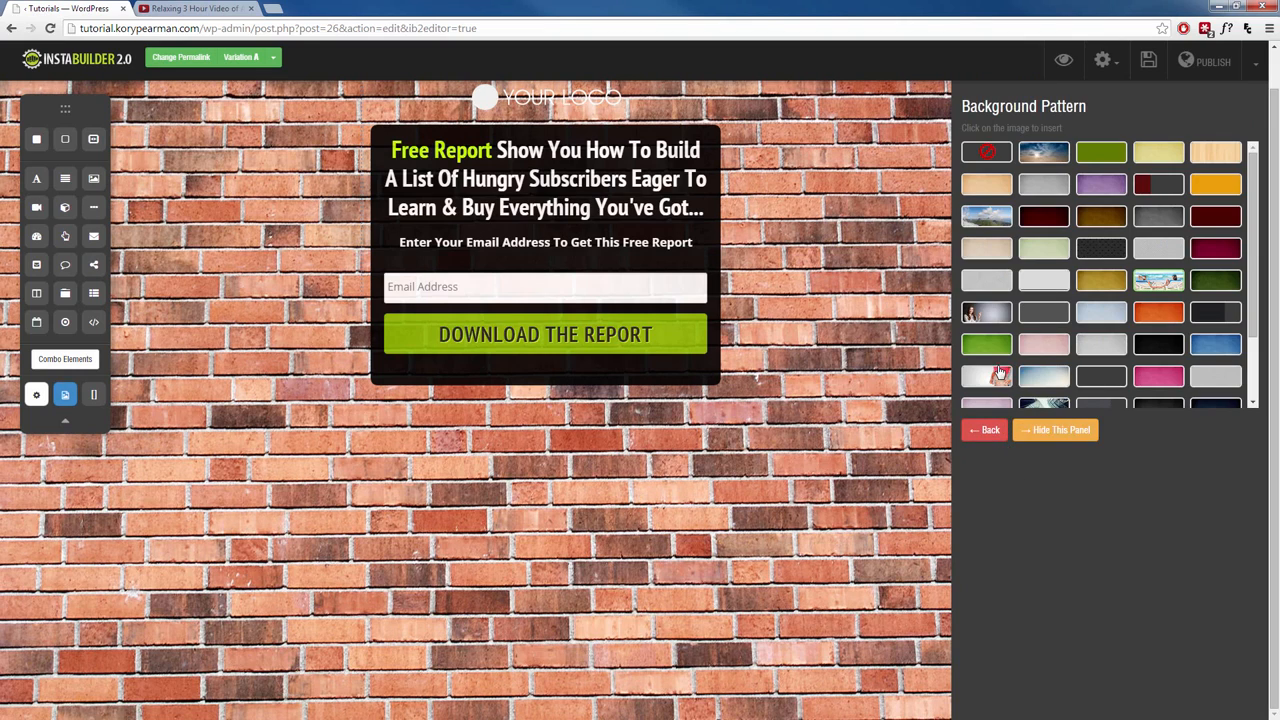
pyautogui.click(987, 316)
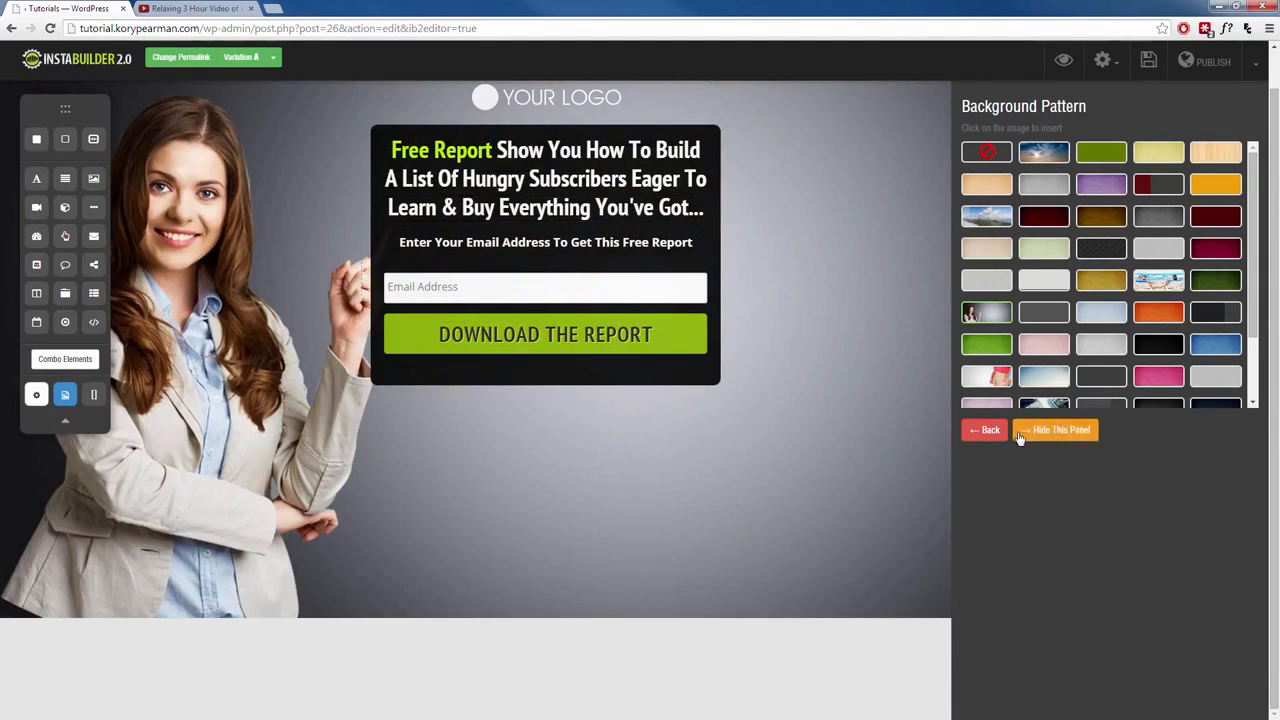
pyautogui.click(985, 430)
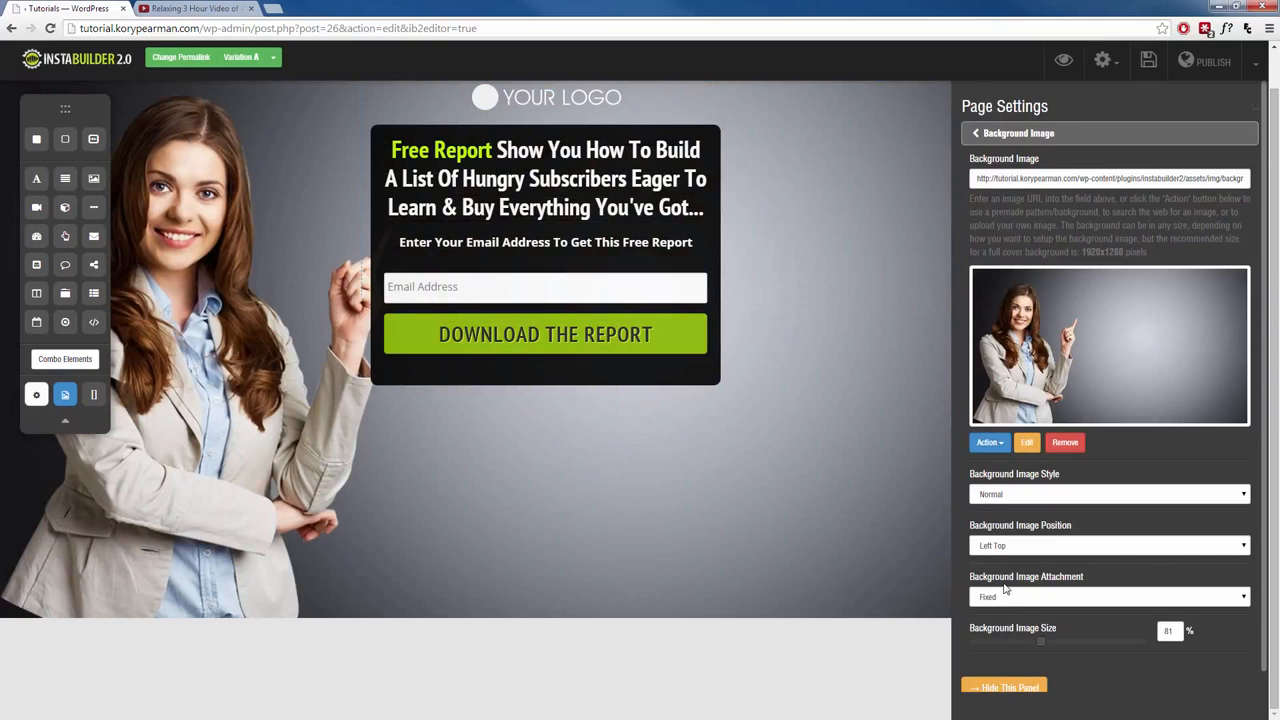
# Open the background image for editing and try a freehand brush stroke on the grey area beside the woman
pyautogui.click(1028, 443)
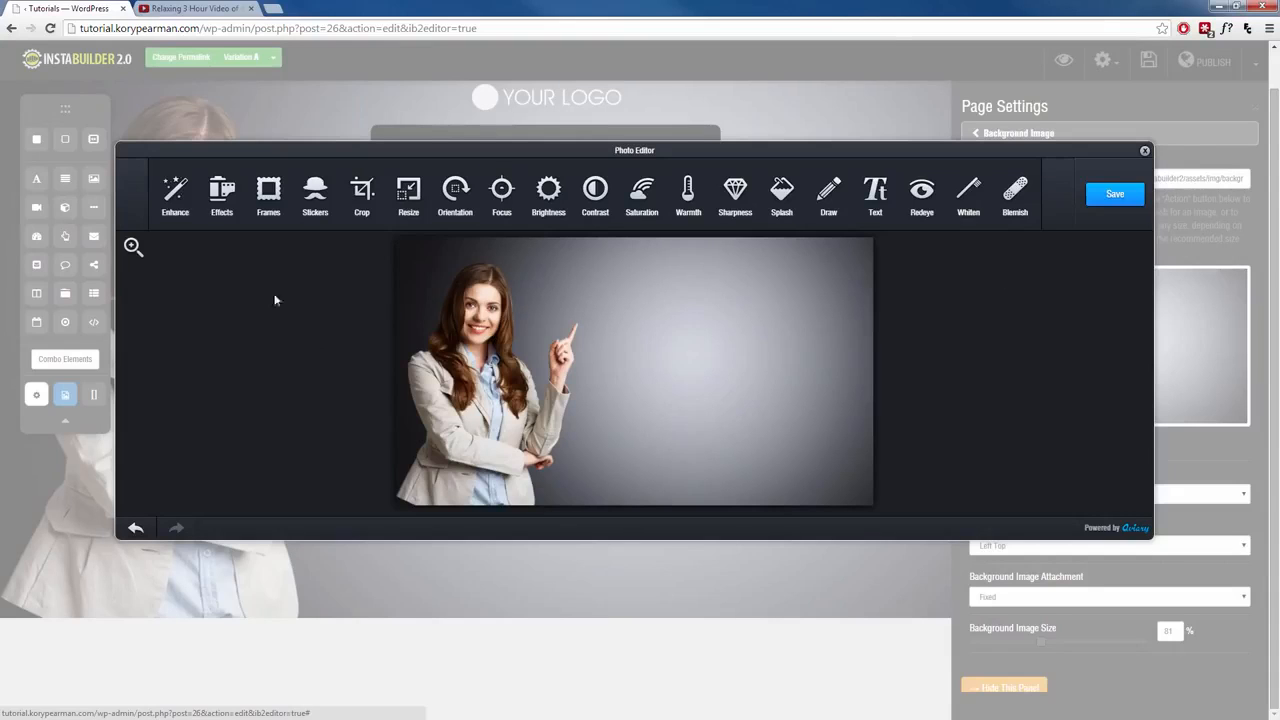
pyautogui.click(828, 198)
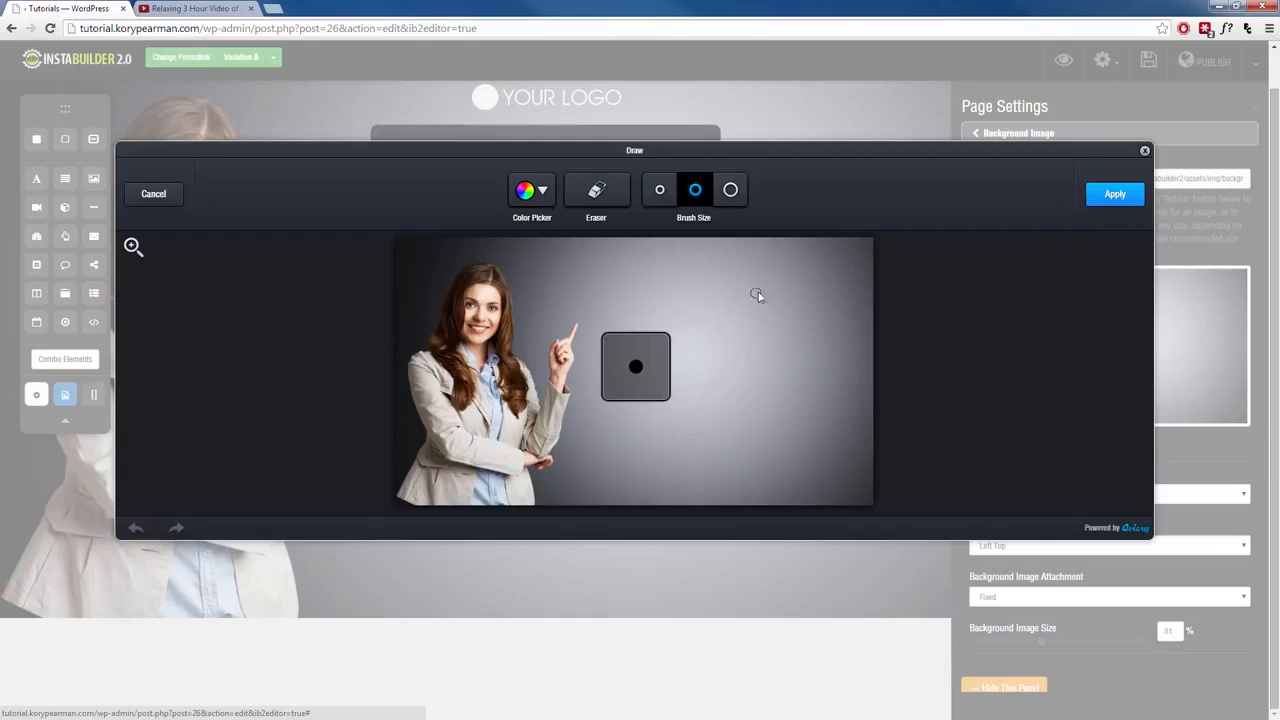
pyautogui.moveTo(780, 272)
pyautogui.mouseDown()
pyautogui.moveTo(801, 322)
pyautogui.moveTo(845, 325)
pyautogui.moveTo(815, 338)
pyautogui.mouseUp()
pyautogui.click(180, 199)
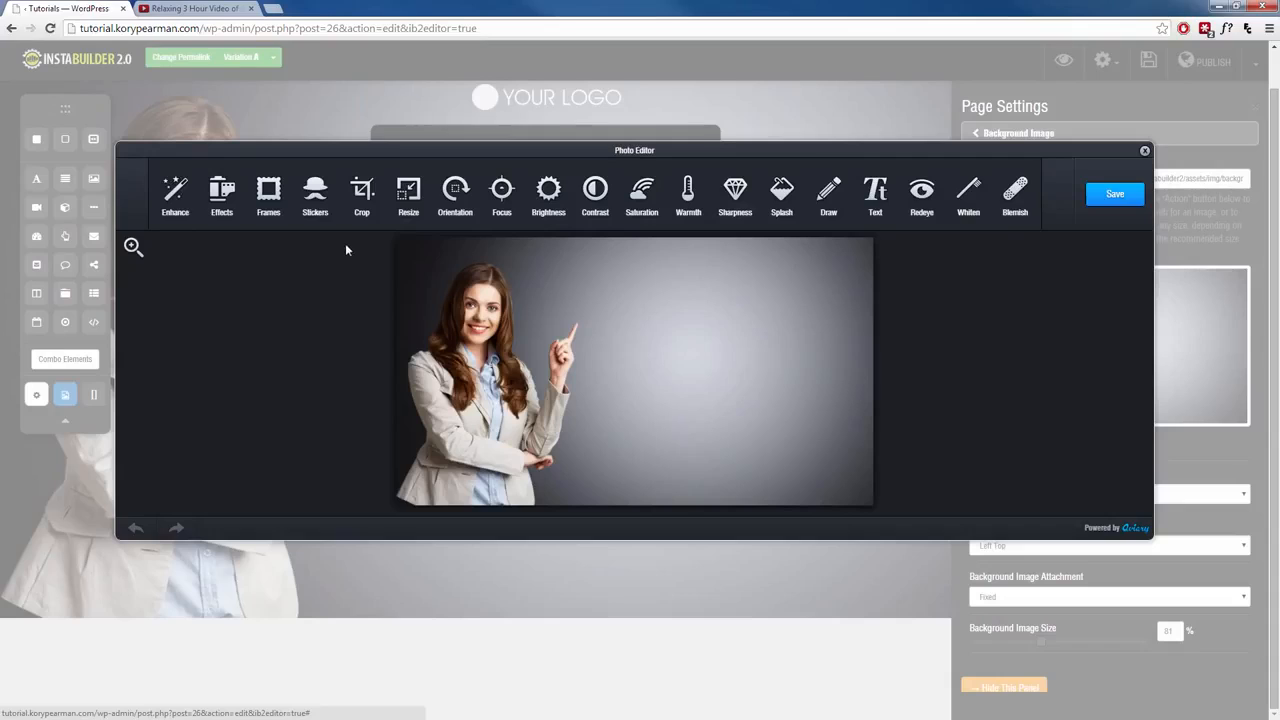
# Add the propeller cap sticker to the photo, place it on the woman's head, and apply it
pyautogui.click(315, 195)
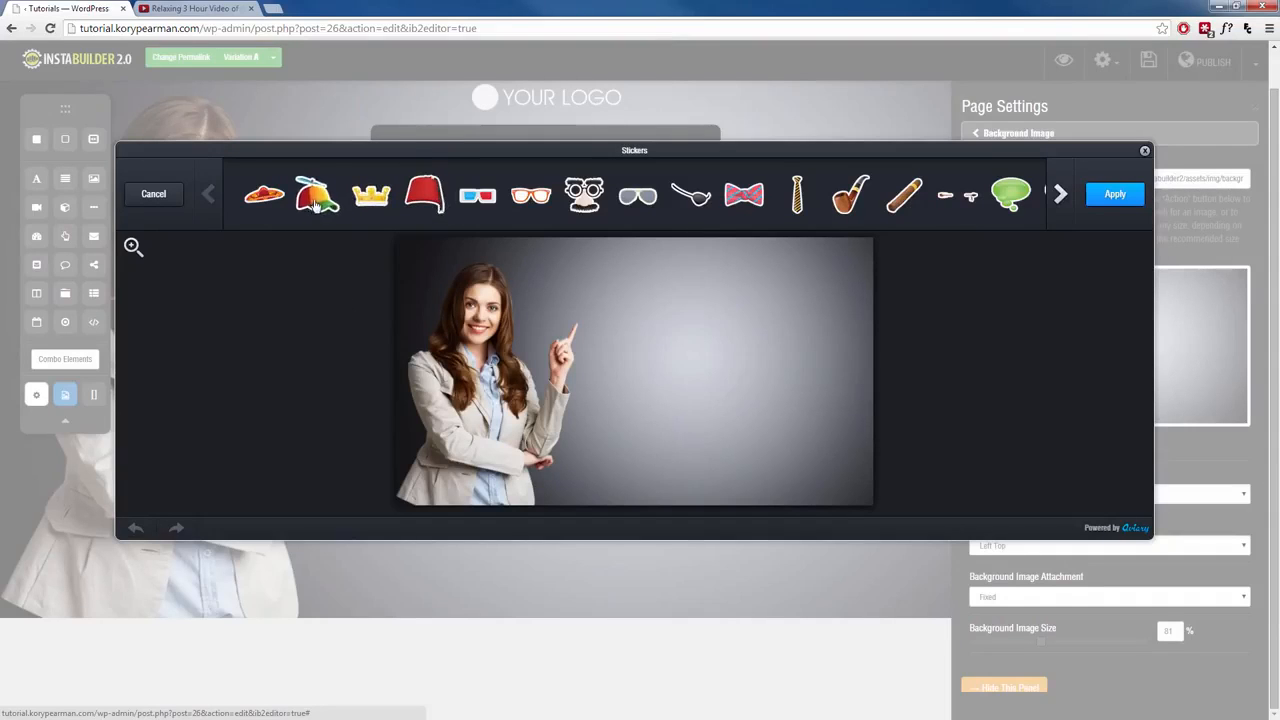
pyautogui.click(315, 195)
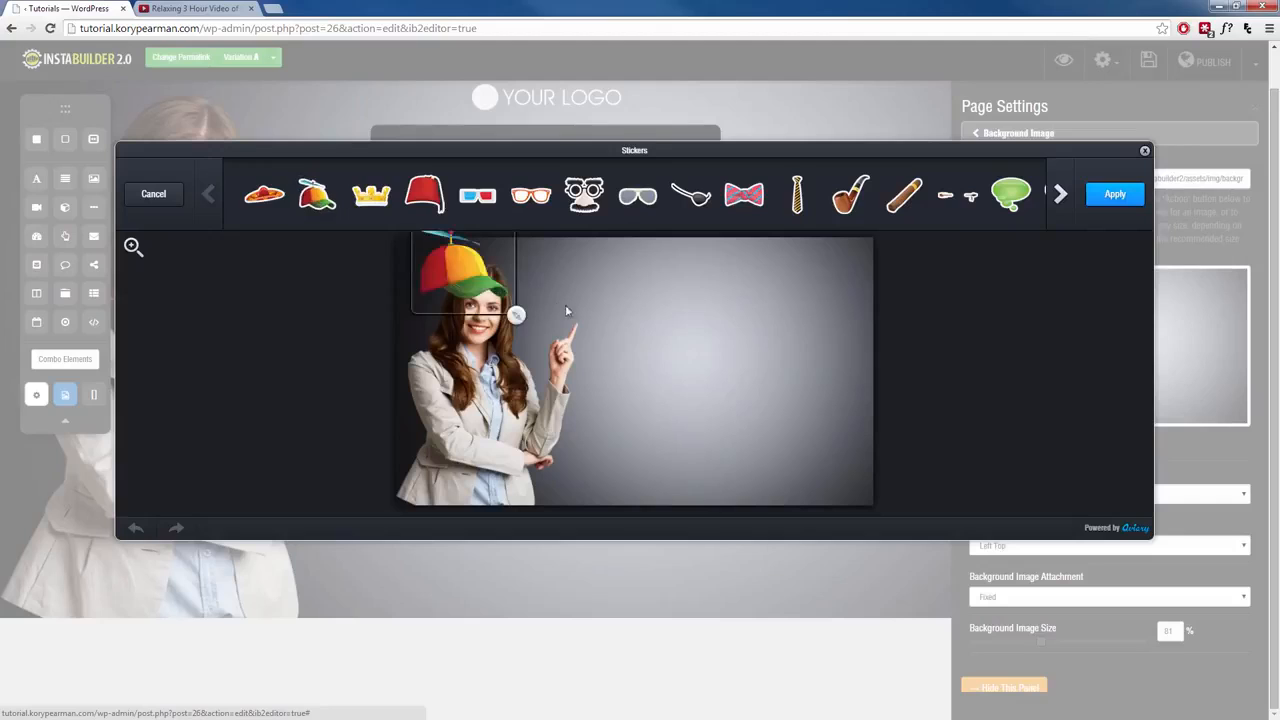
pyautogui.moveTo(468, 277)
pyautogui.mouseDown()
pyautogui.moveTo(489, 268)
pyautogui.moveTo(486, 279)
pyautogui.mouseUp()
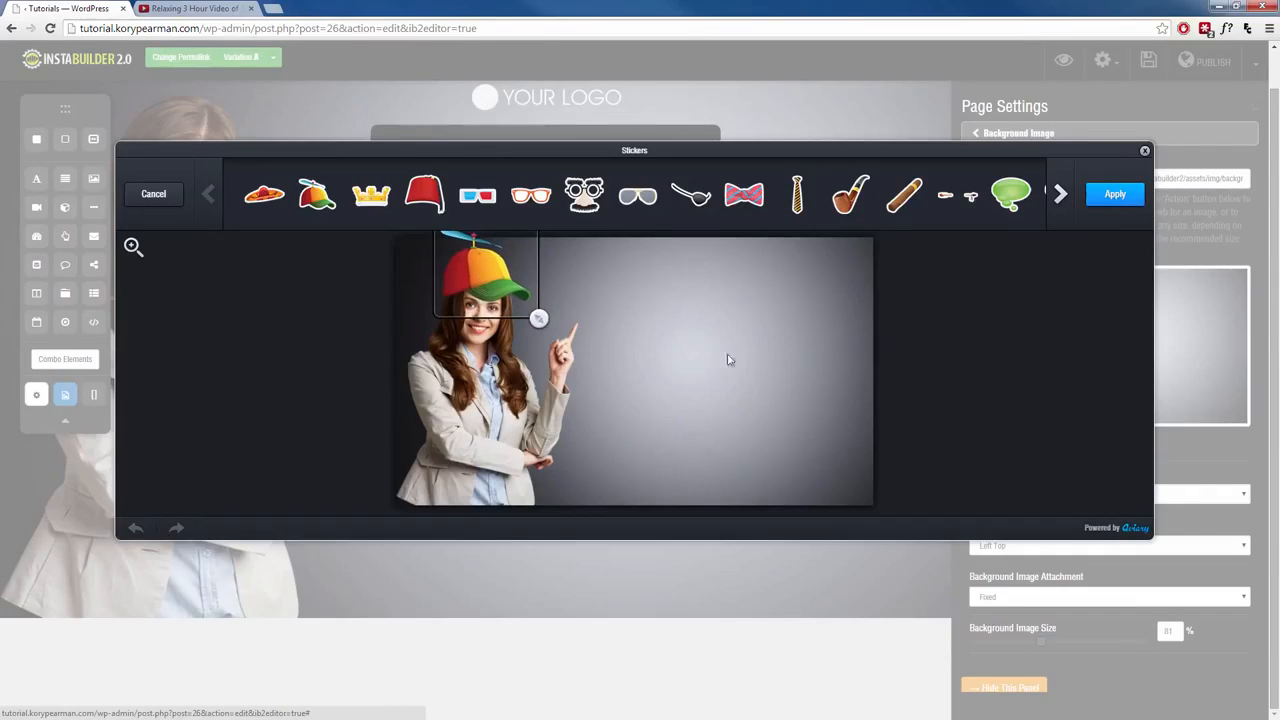
pyautogui.click(1112, 198)
# Preview the Dean, Keylime and Marie effects, apply Sage to the photo, then save the edited image and close the photo editor
pyautogui.click(222, 192)
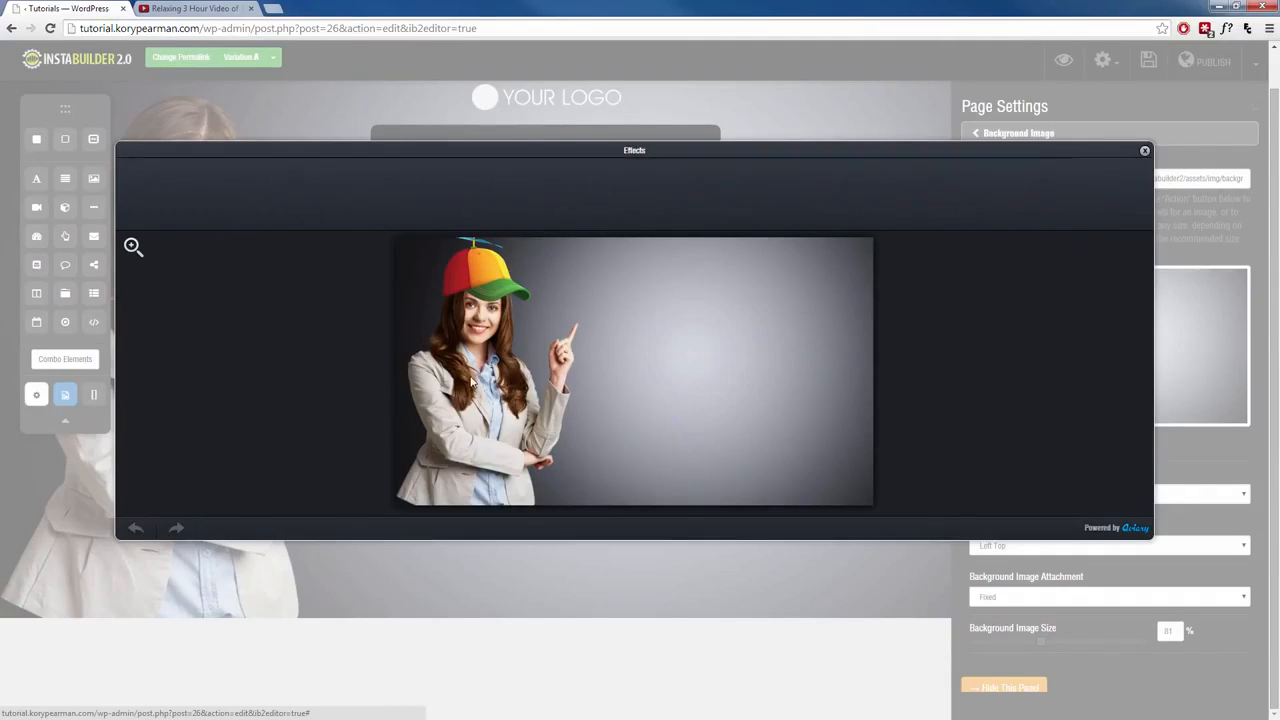
pyautogui.click(598, 228)
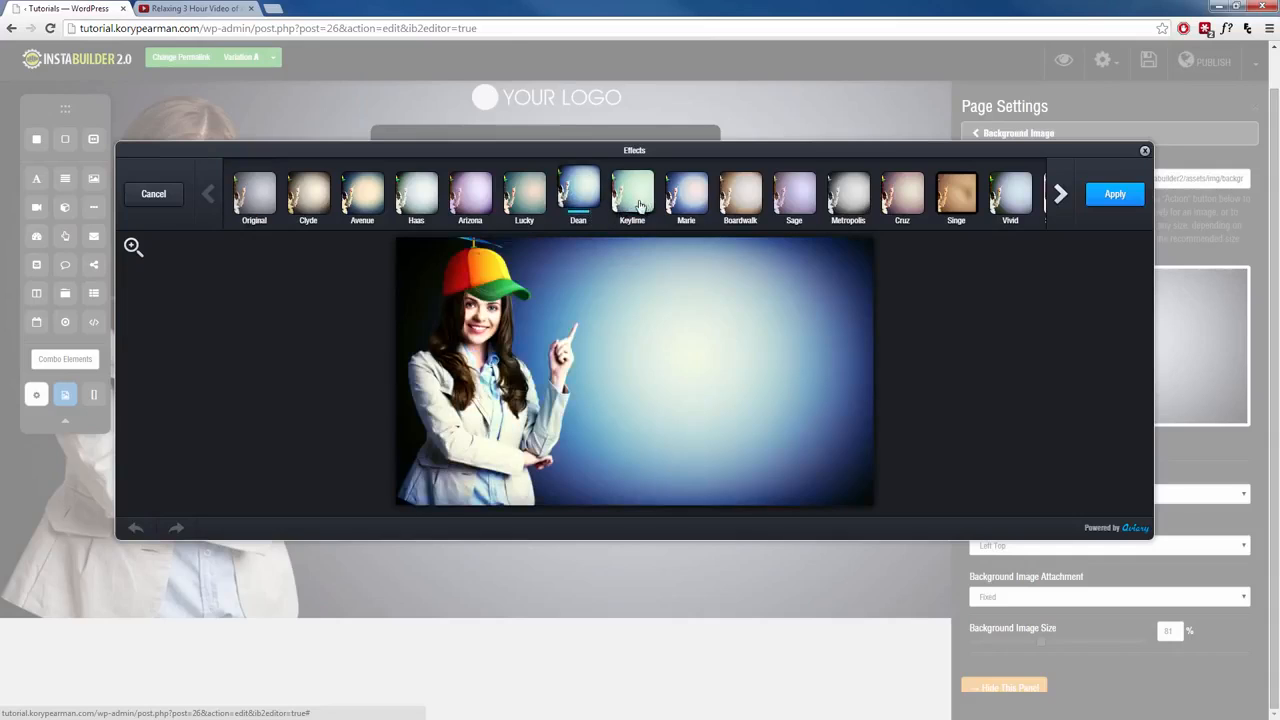
pyautogui.click(634, 202)
pyautogui.click(697, 214)
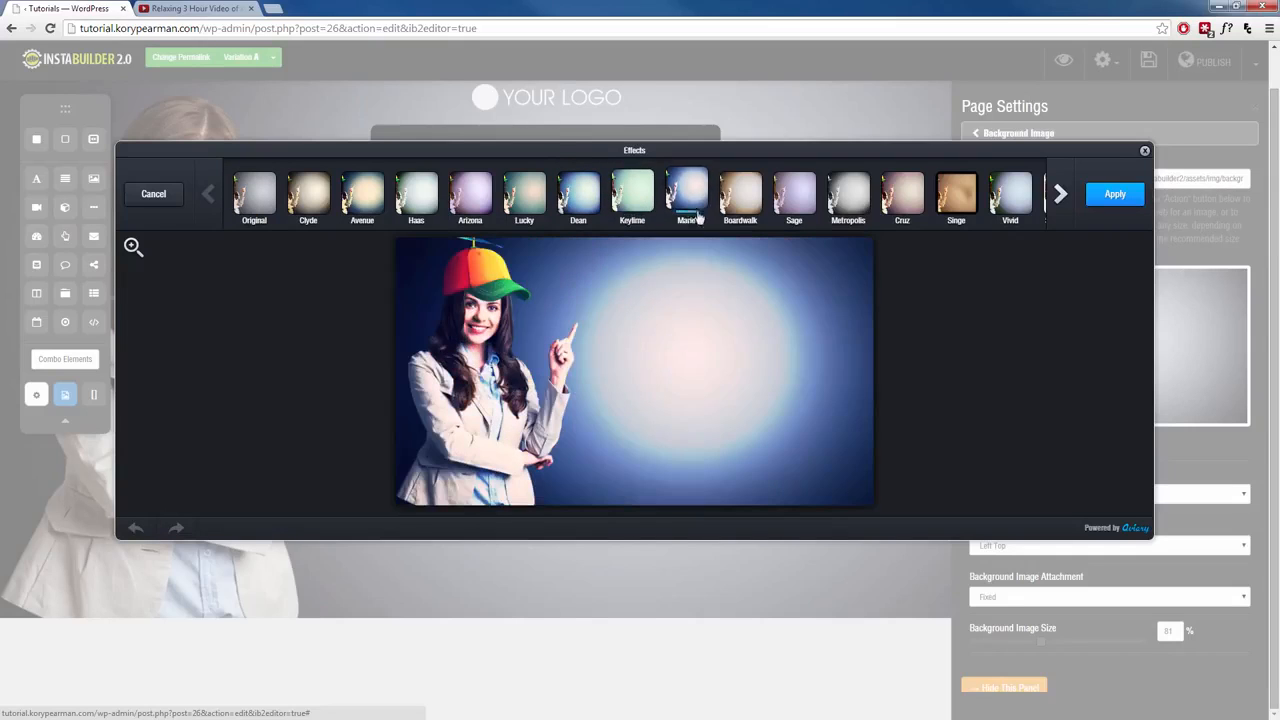
pyautogui.click(793, 200)
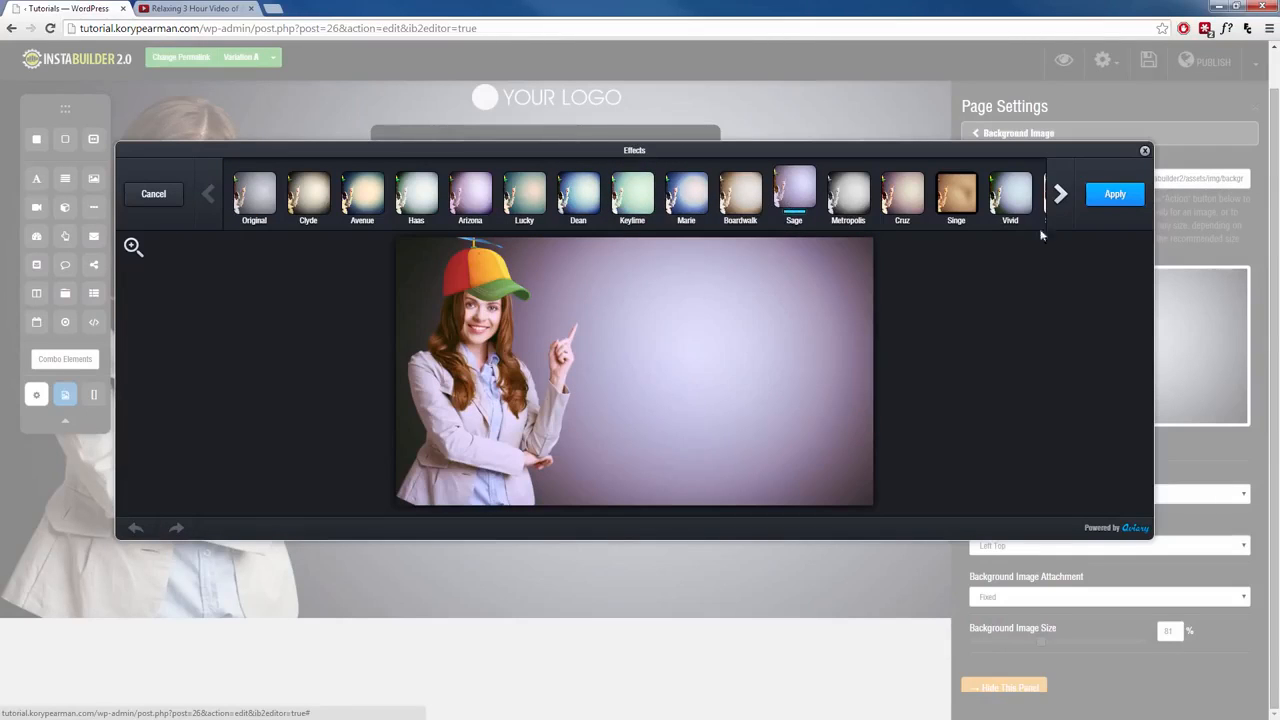
pyautogui.click(1108, 196)
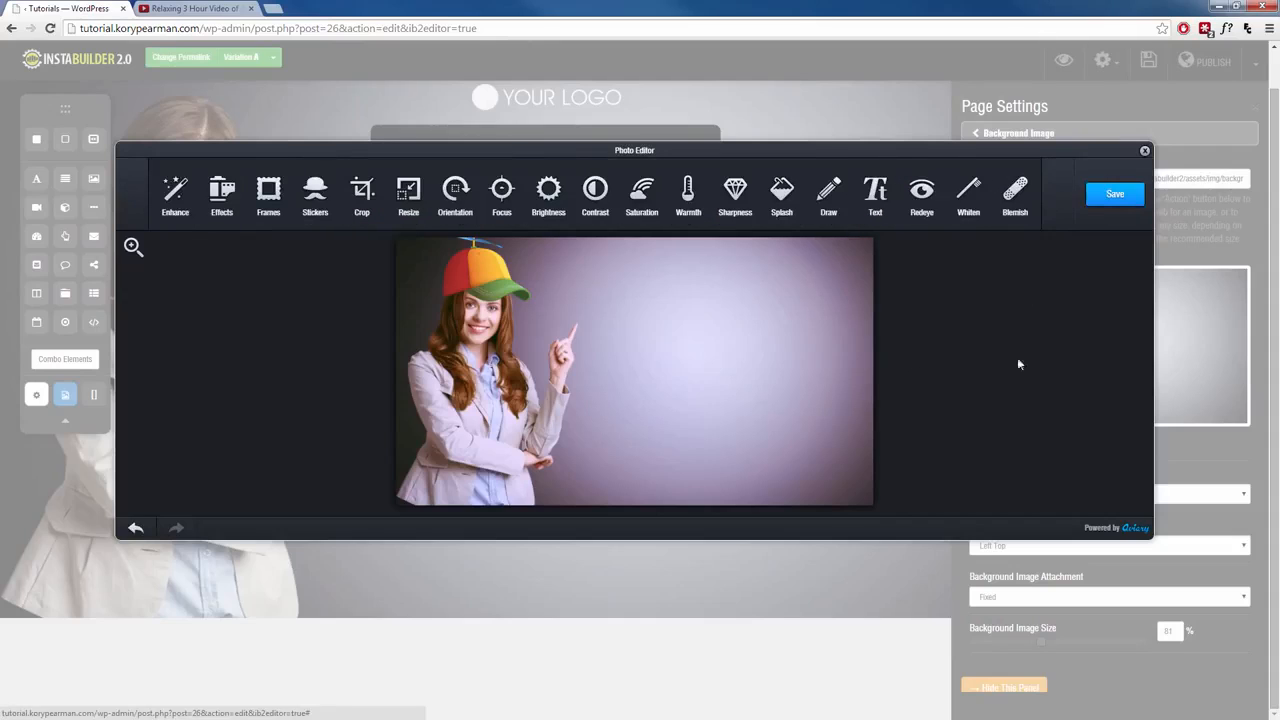
pyautogui.click(1110, 196)
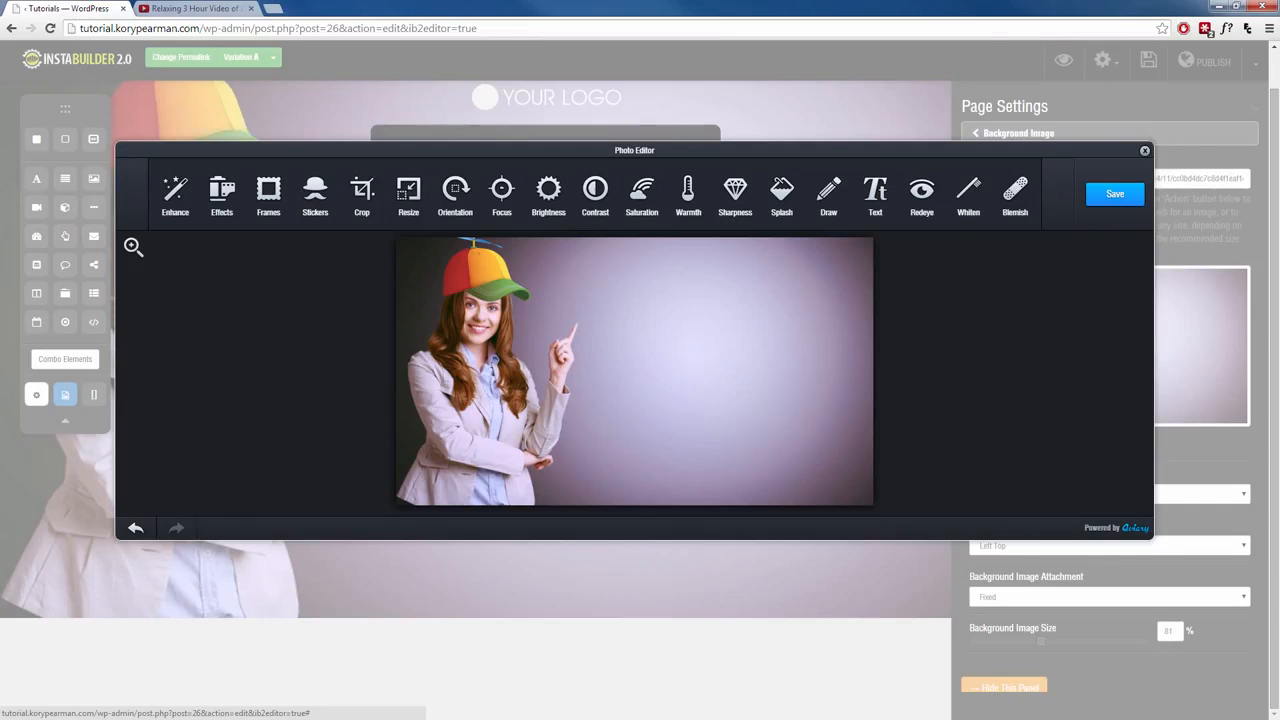
pyautogui.click(1145, 152)
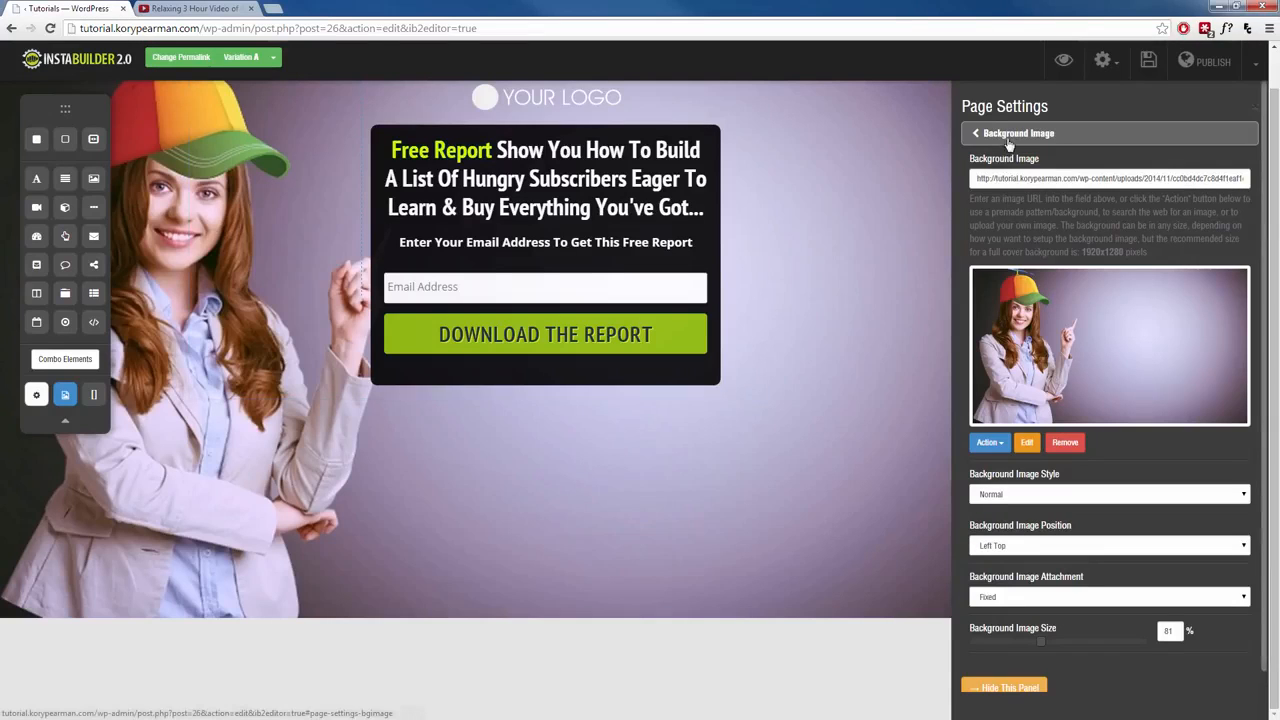
# Remove the background image from the page and open the Background Video settings
pyautogui.click(1065, 442)
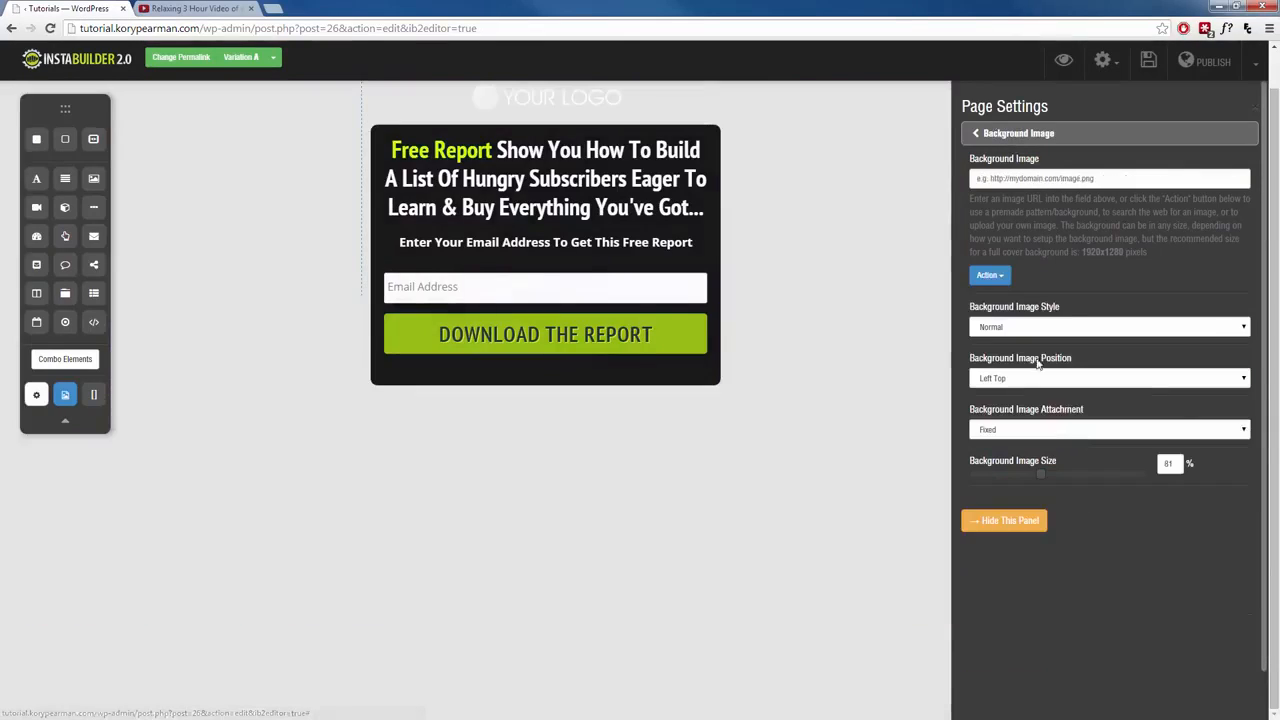
pyautogui.click(996, 136)
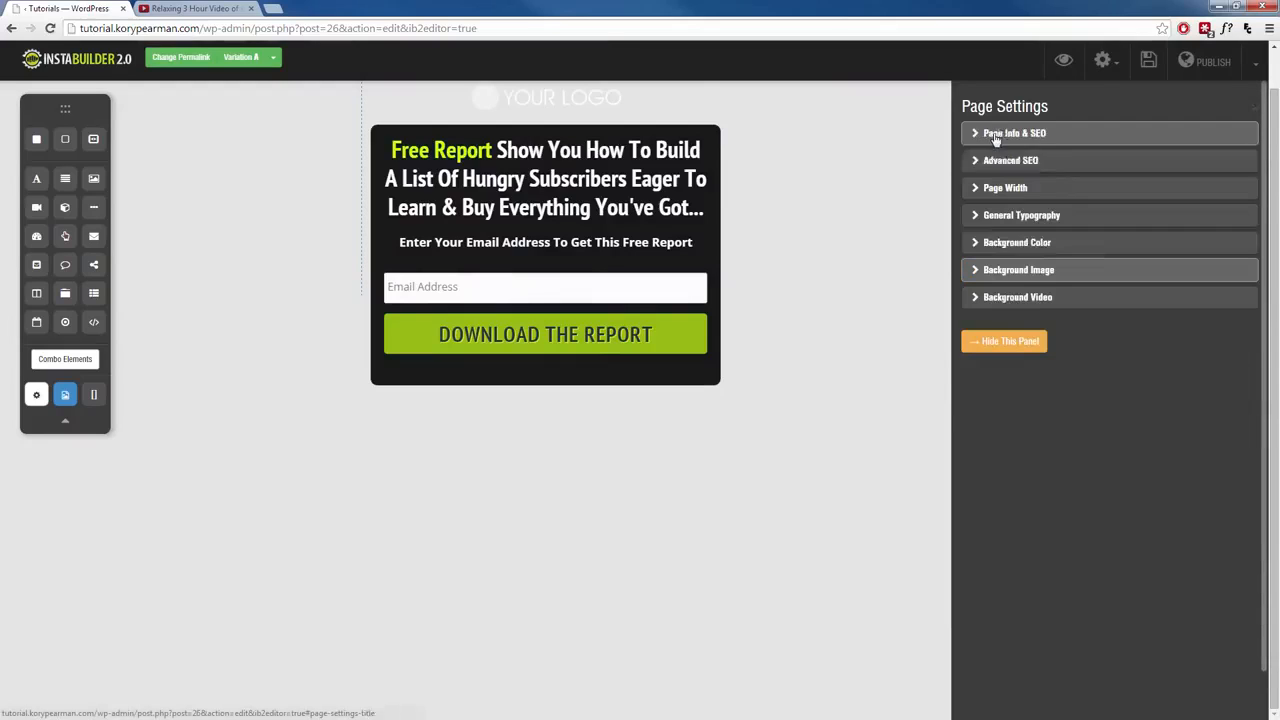
pyautogui.click(1024, 298)
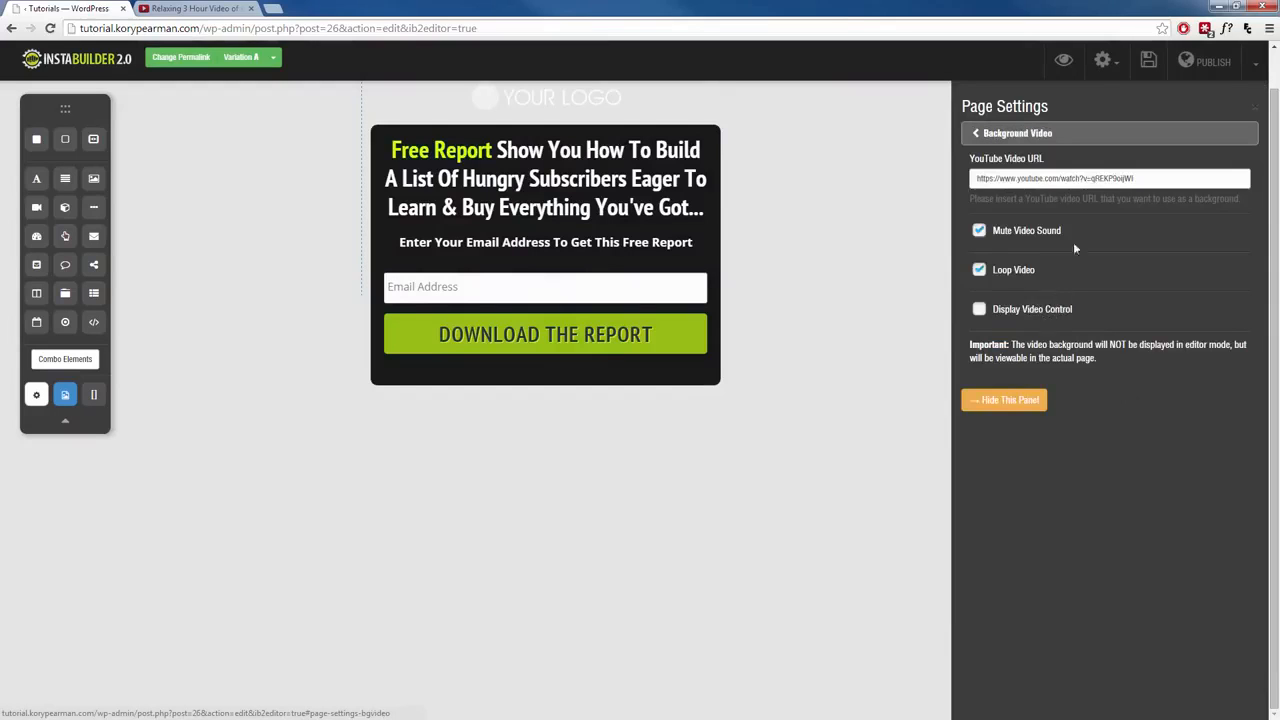
# Switch to the YouTube tropical beach video, mute it, and play a few seconds to preview it as a background
pyautogui.click(143, 8)
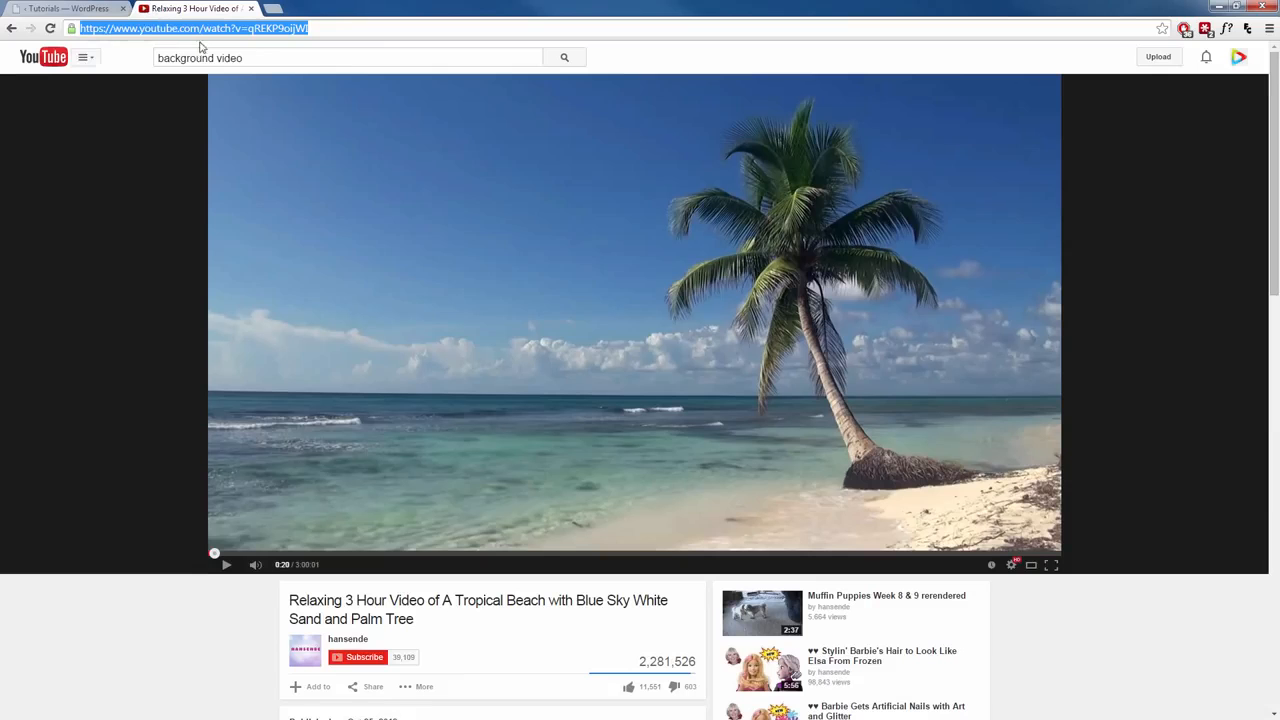
pyautogui.click(255, 564)
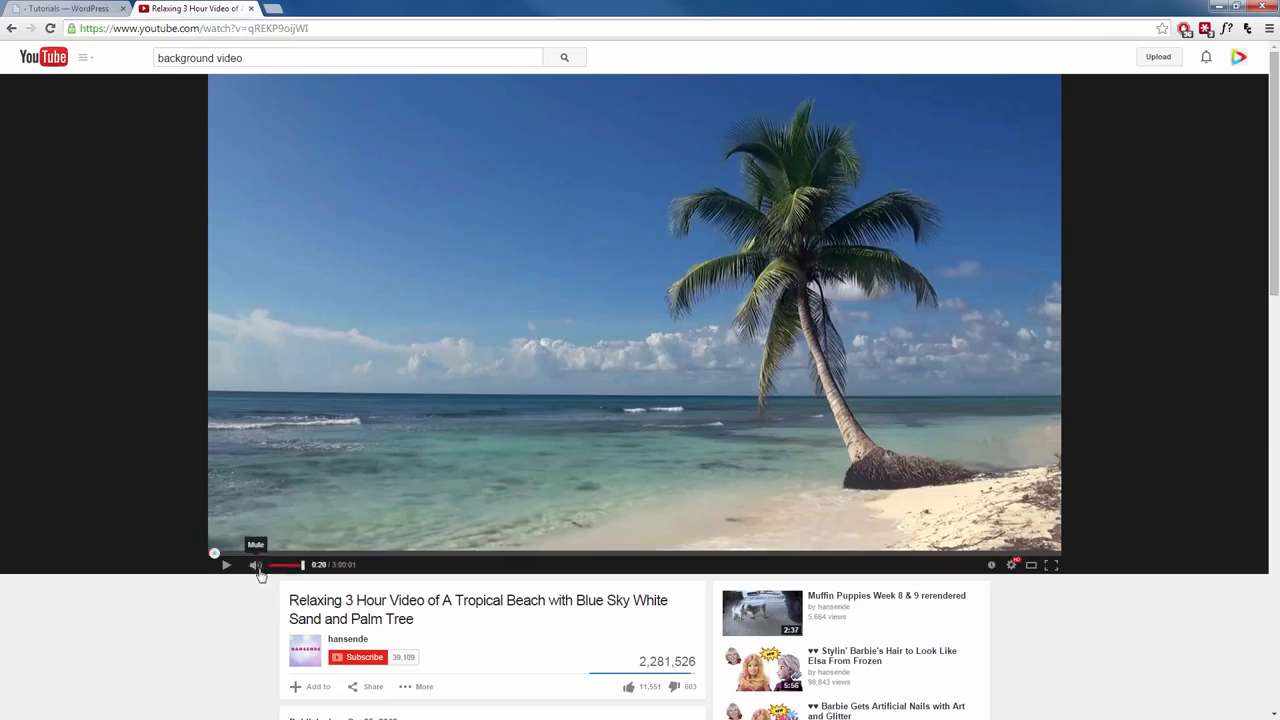
pyautogui.click(226, 564)
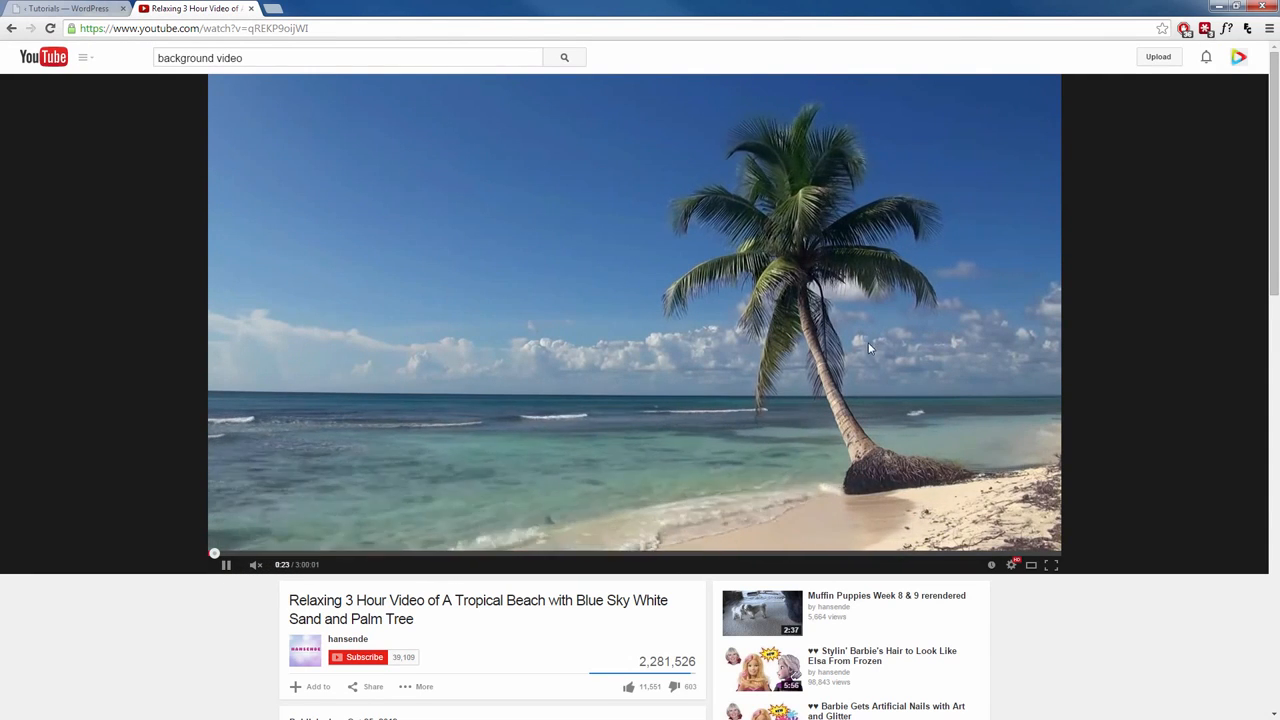
pyautogui.click(226, 564)
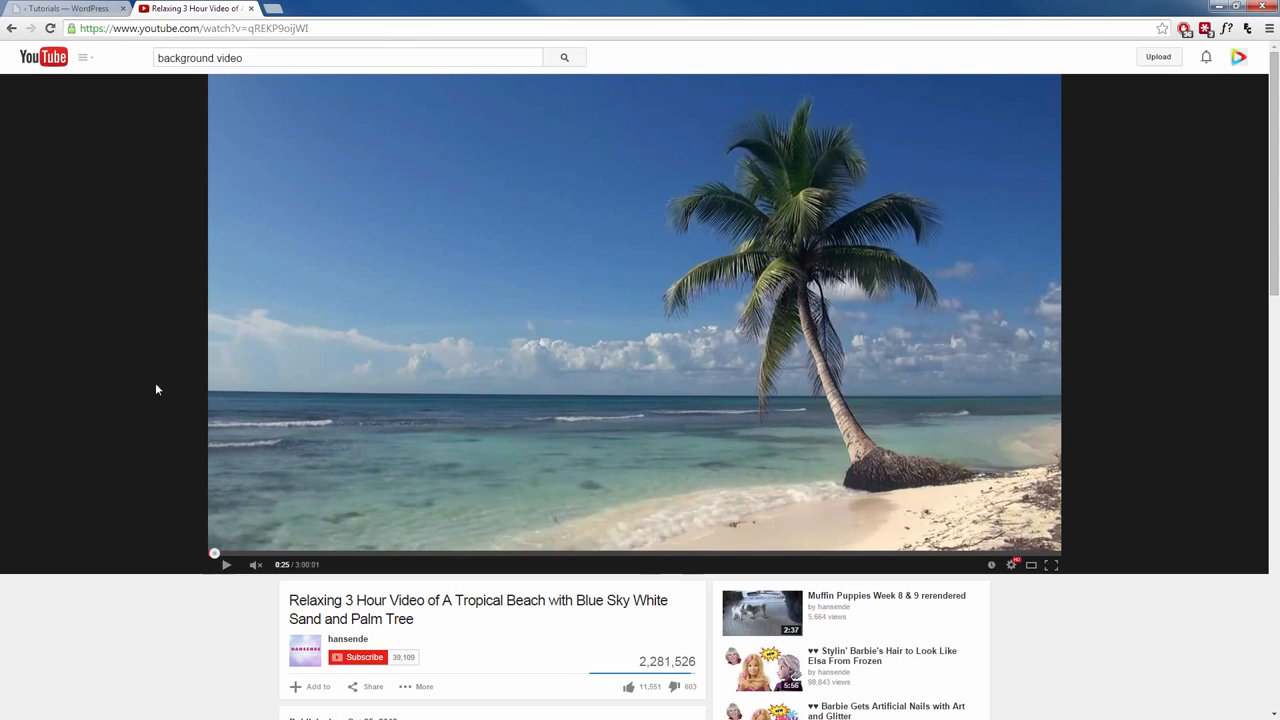
pyautogui.click(50, 14)
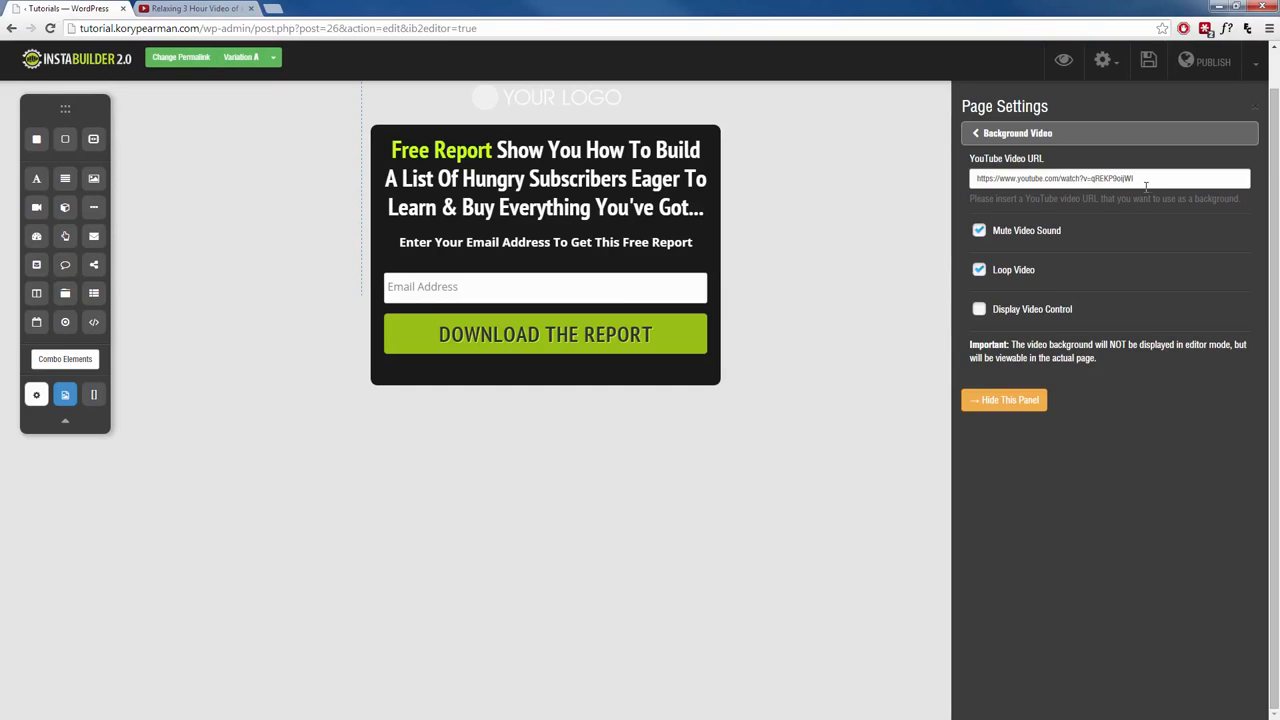
pyautogui.moveTo(1140, 178); pyautogui.dragTo(934, 190)
pyautogui.write('https://www.youtube.com/watch?v=qREKP9oijWI')
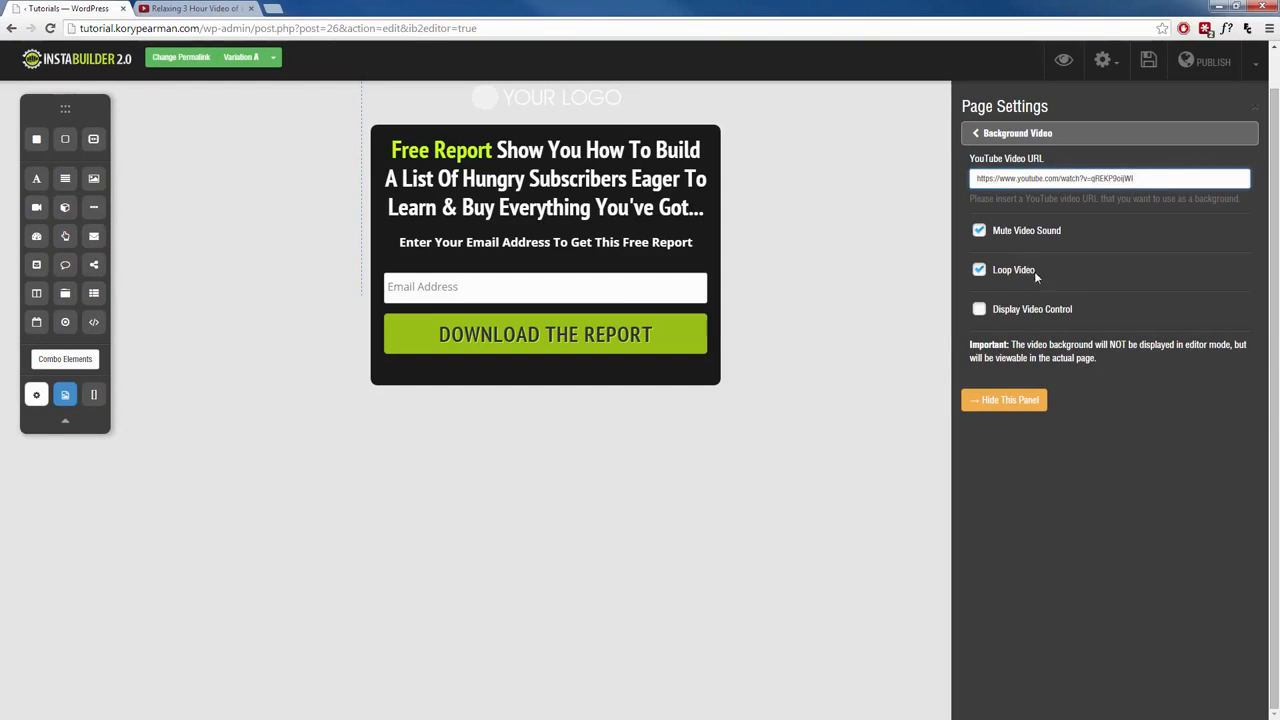
# Turn Mute Video Sound off and back on for the background video, and save the page
pyautogui.click(979, 233)
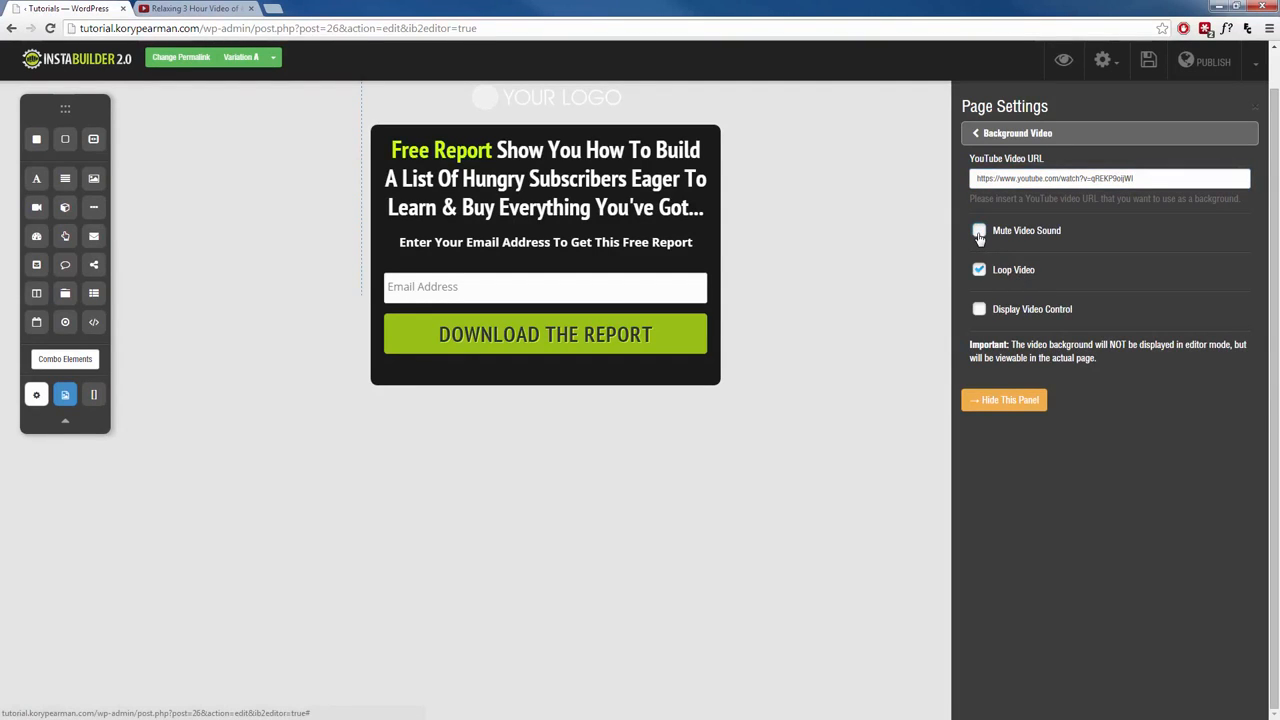
pyautogui.click(979, 232)
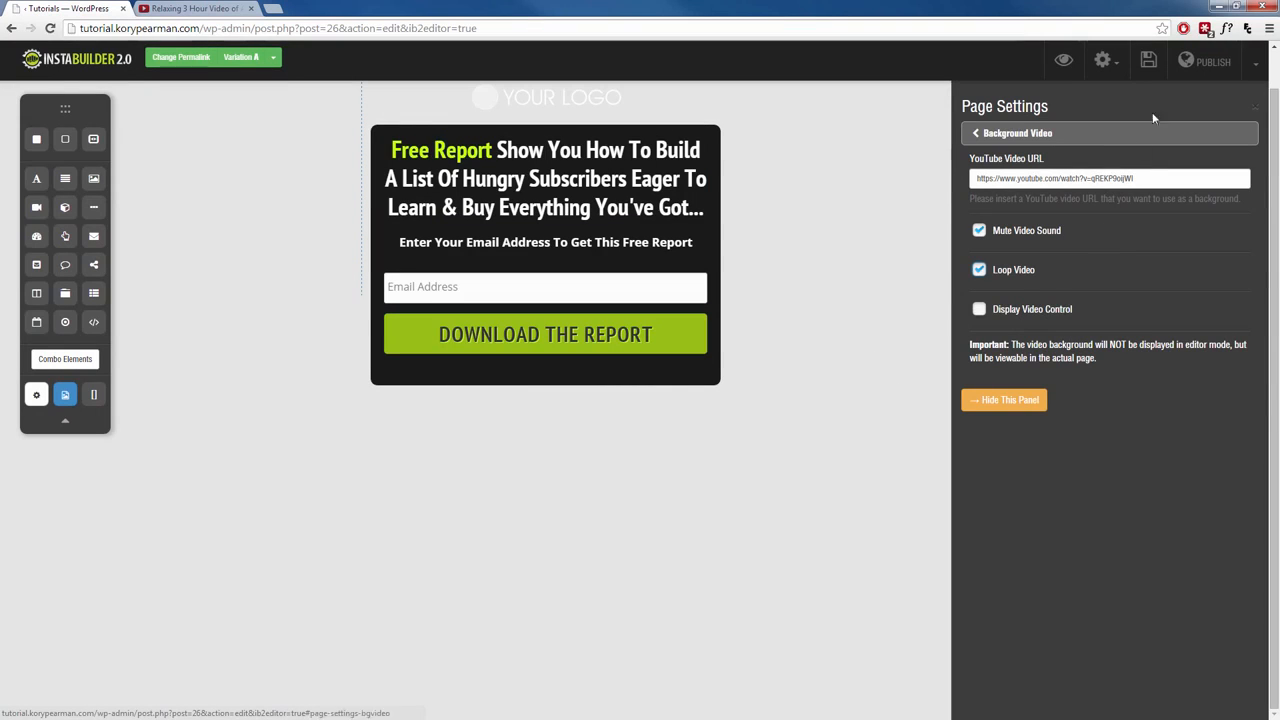
pyautogui.click(1148, 60)
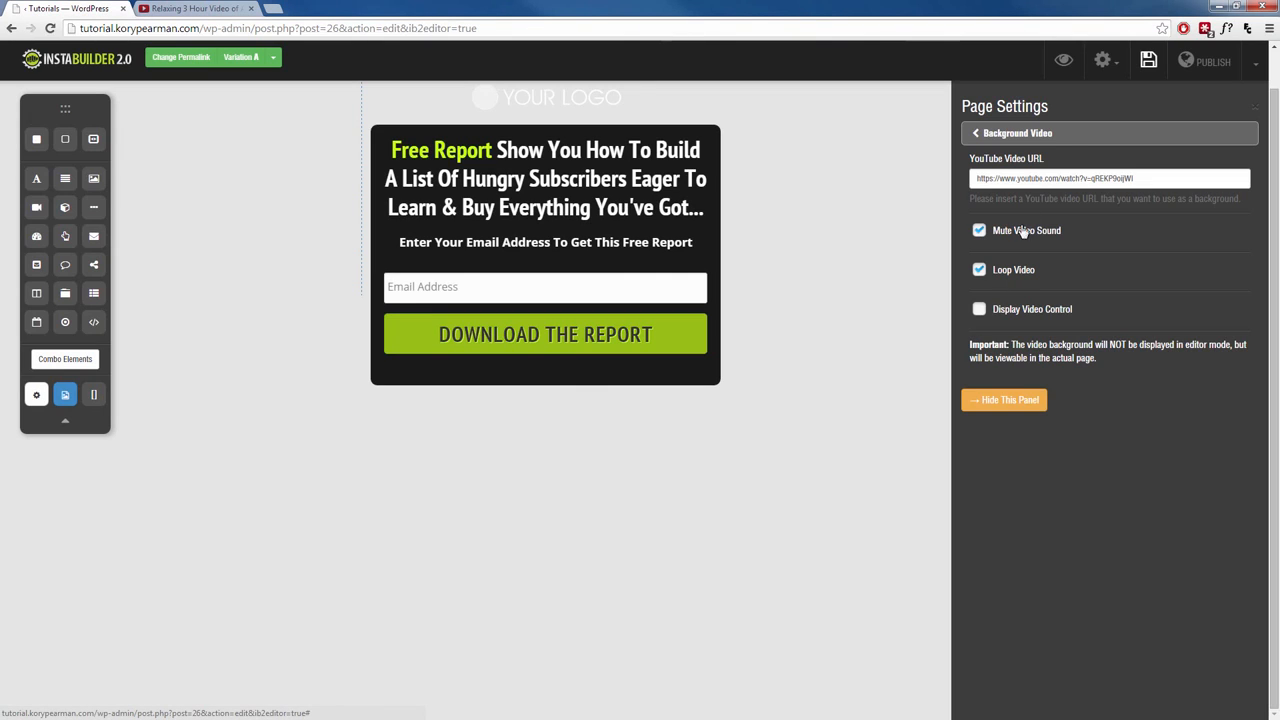
# Preview the live landing page to check the background video, and return to the page editor
pyautogui.click(1064, 62)
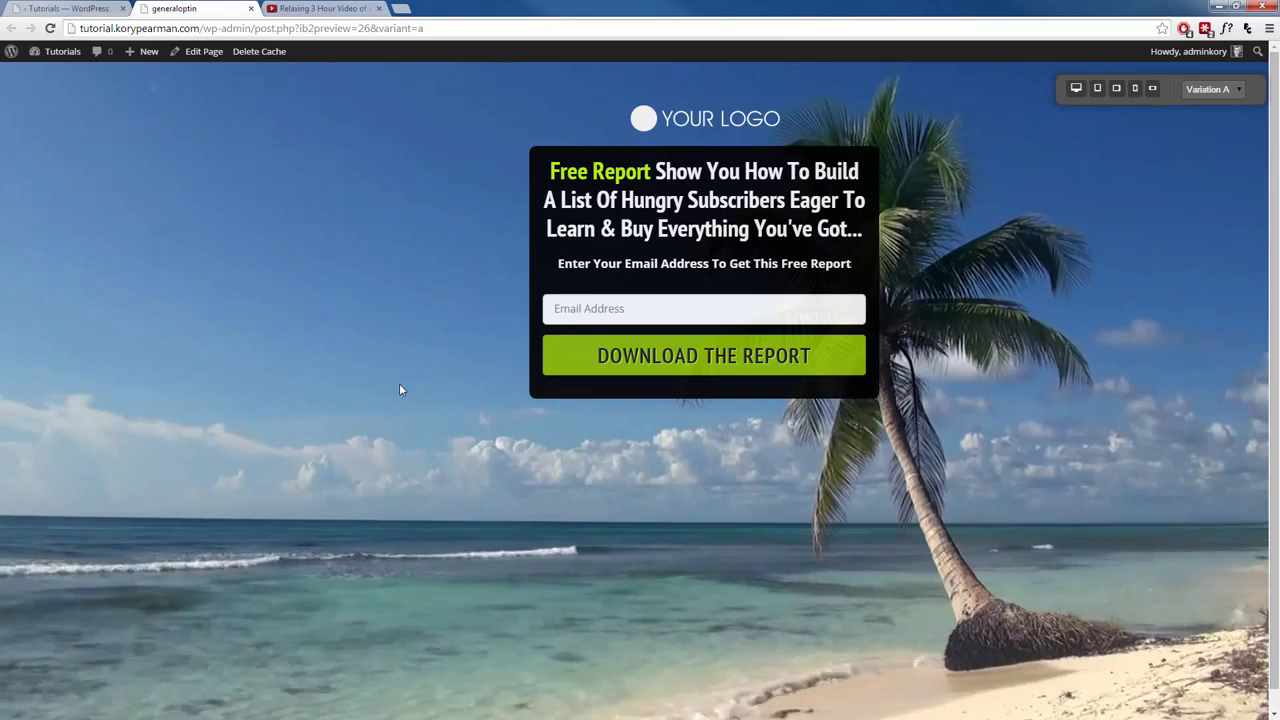
pyautogui.click(65, 8)
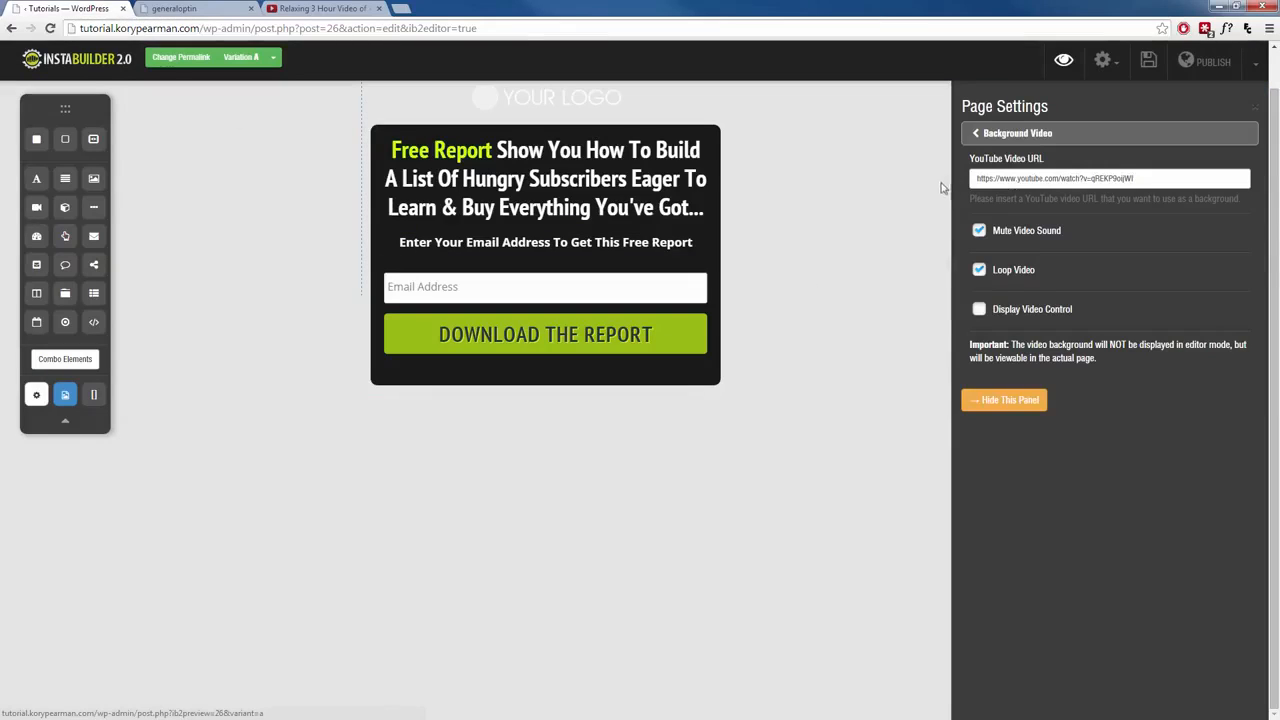
# Switch to the Background Image settings and apply the pre-made picture of a woman measuring her waist with a yellow tape
pyautogui.click(1036, 133)
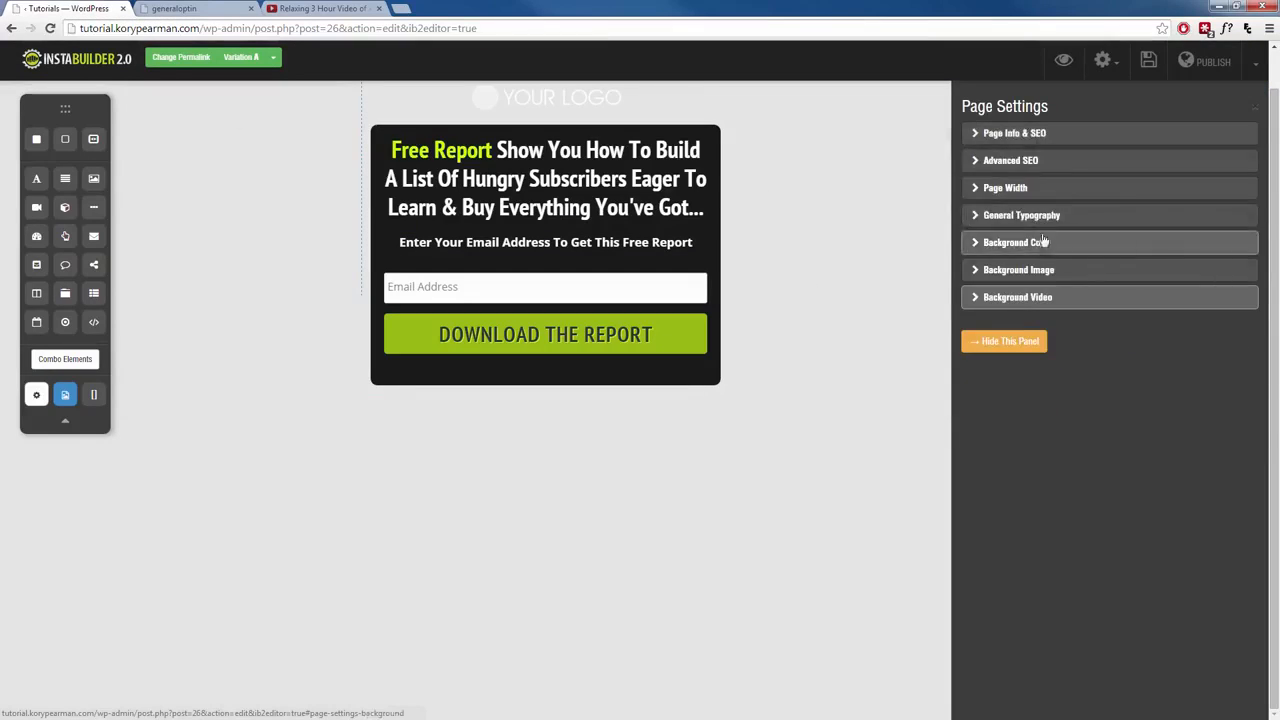
pyautogui.click(1040, 275)
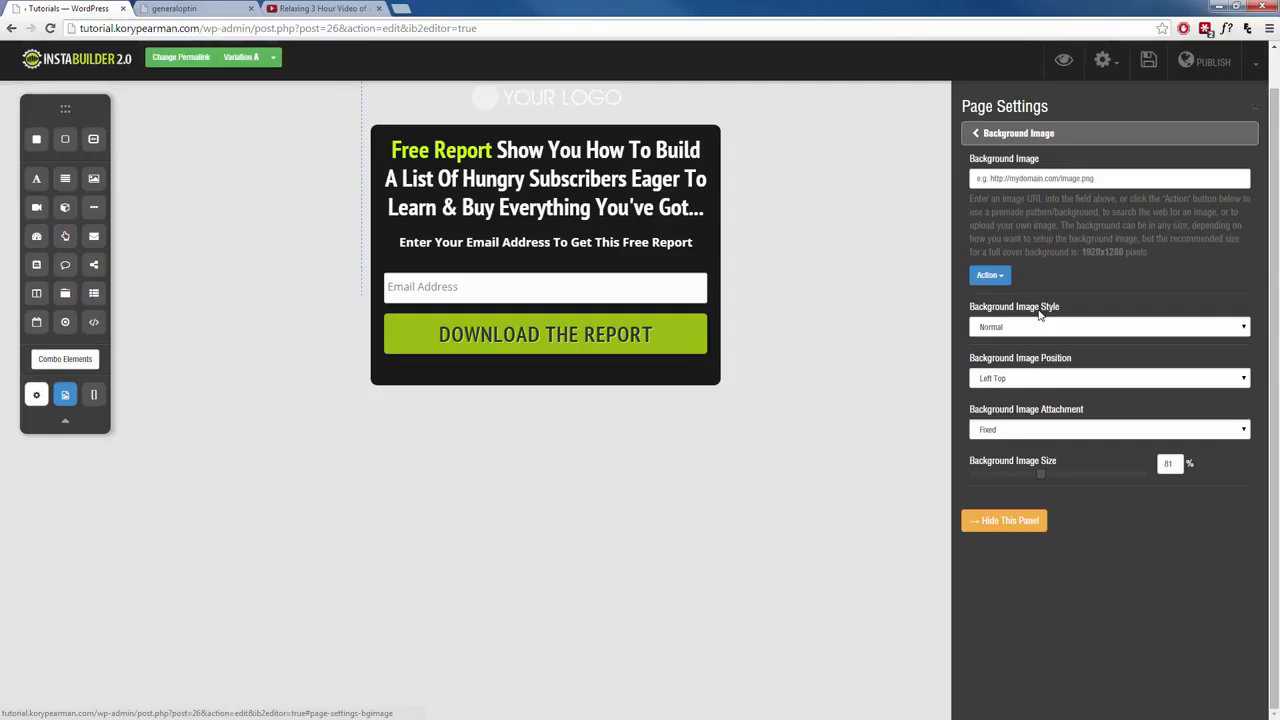
pyautogui.click(998, 279)
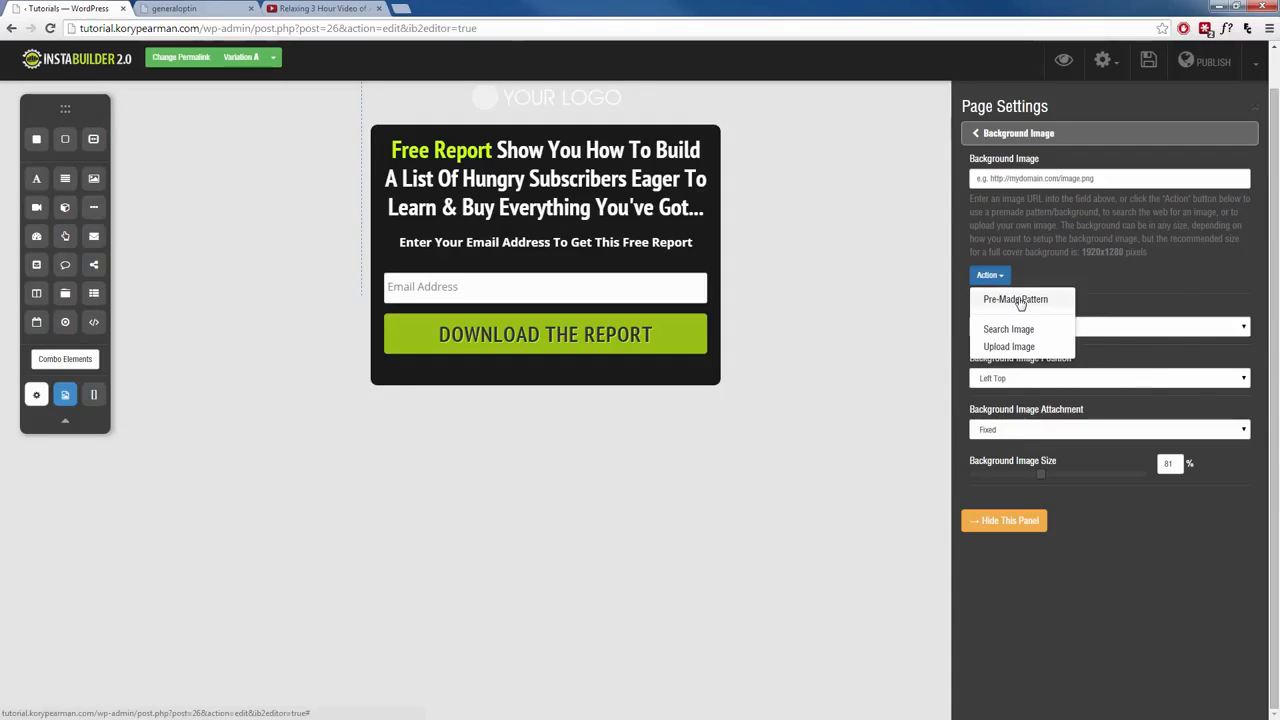
pyautogui.click(1020, 302)
pyautogui.click(1107, 313)
pyautogui.click(995, 435)
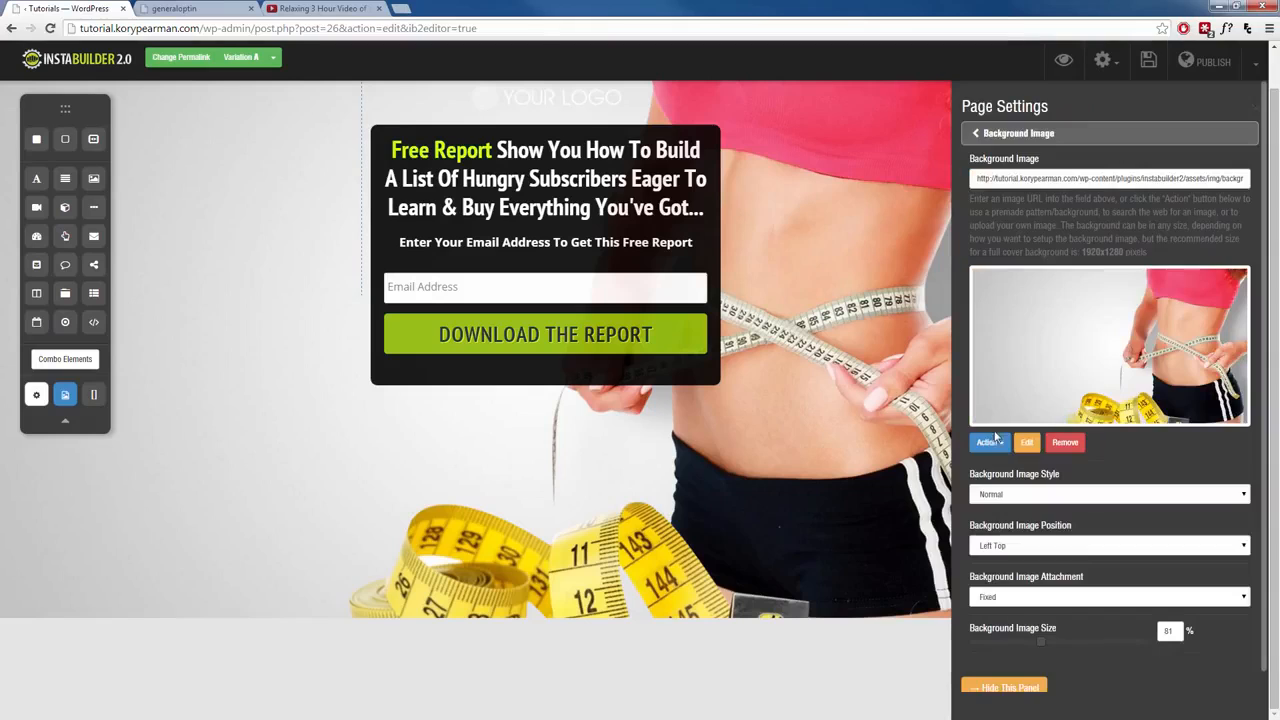